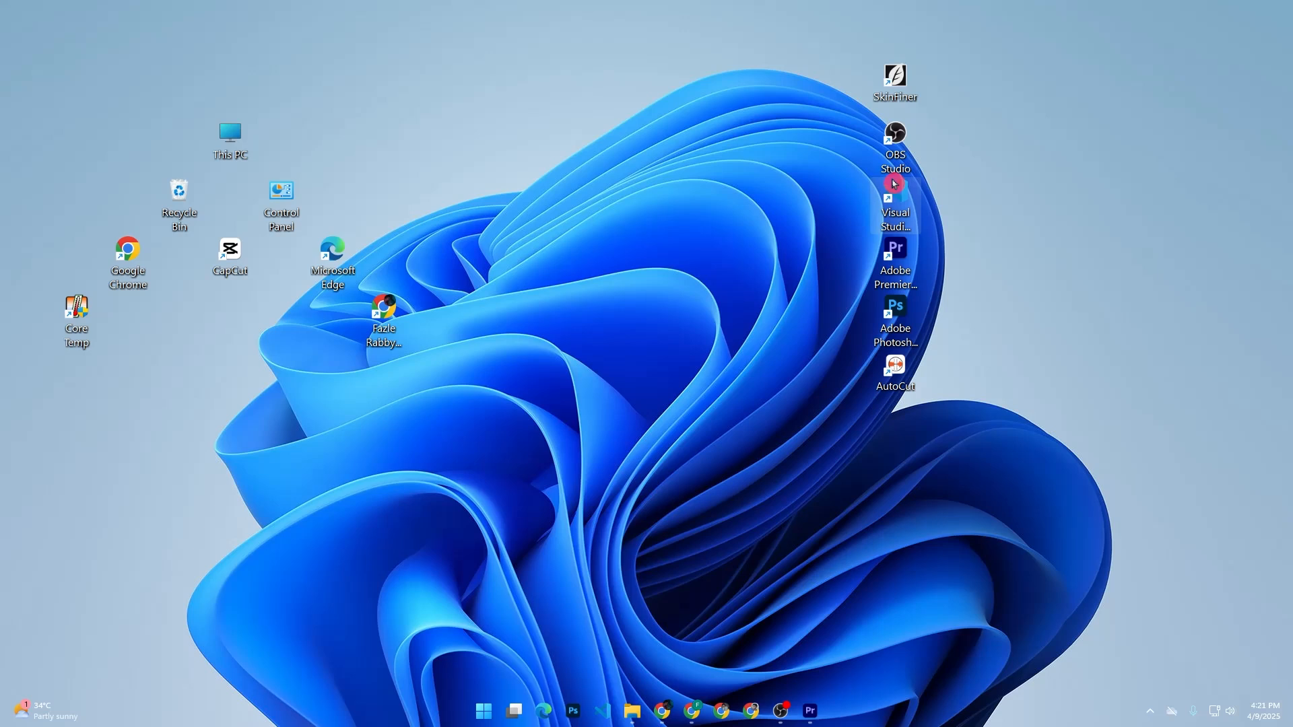
Step: Switch to Chrome, search Google for "canva" in a new tab and open the Canva website
mouse_move(692, 711)
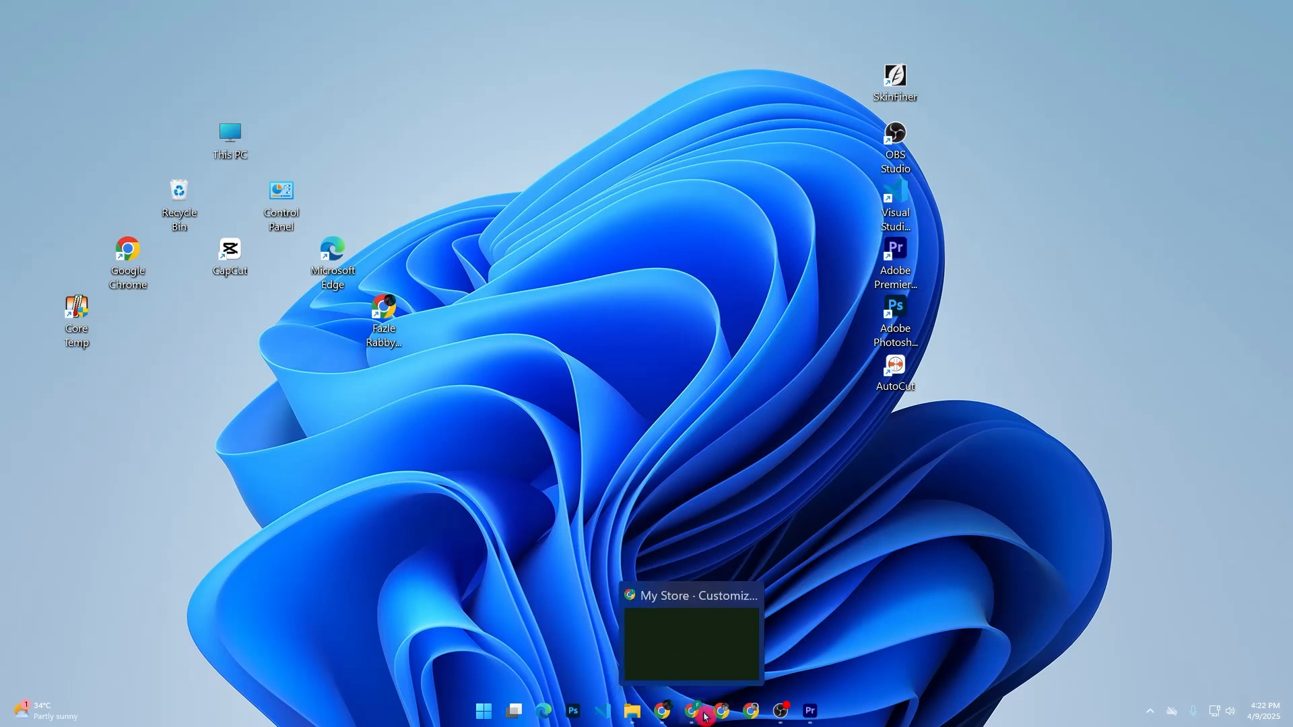
click(692, 640)
click(725, 19)
click(511, 396)
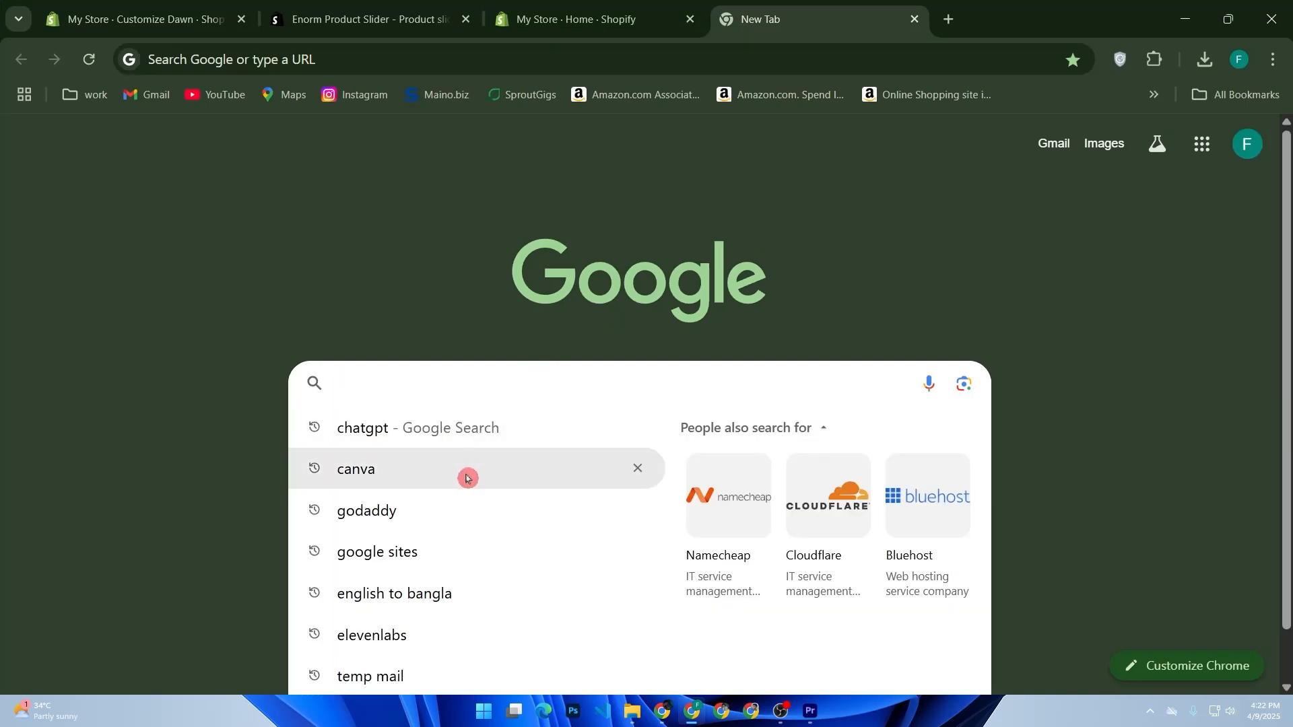
click(467, 476)
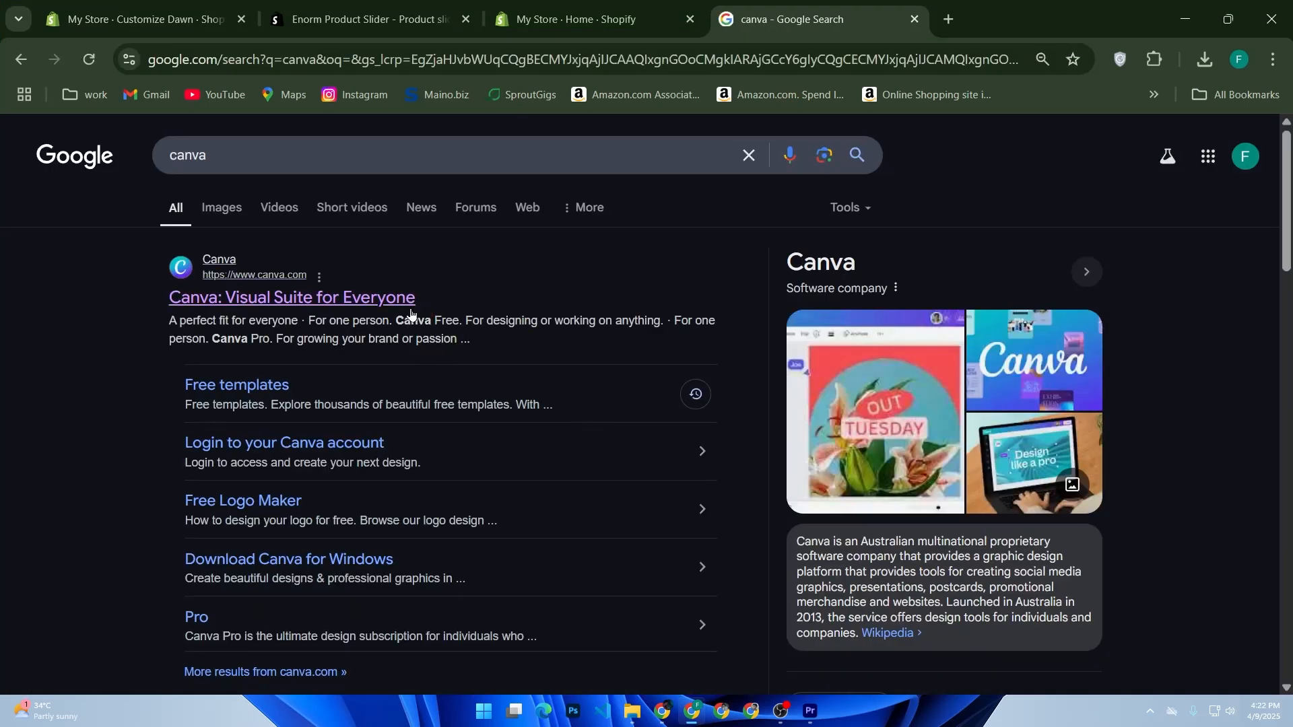
click(410, 306)
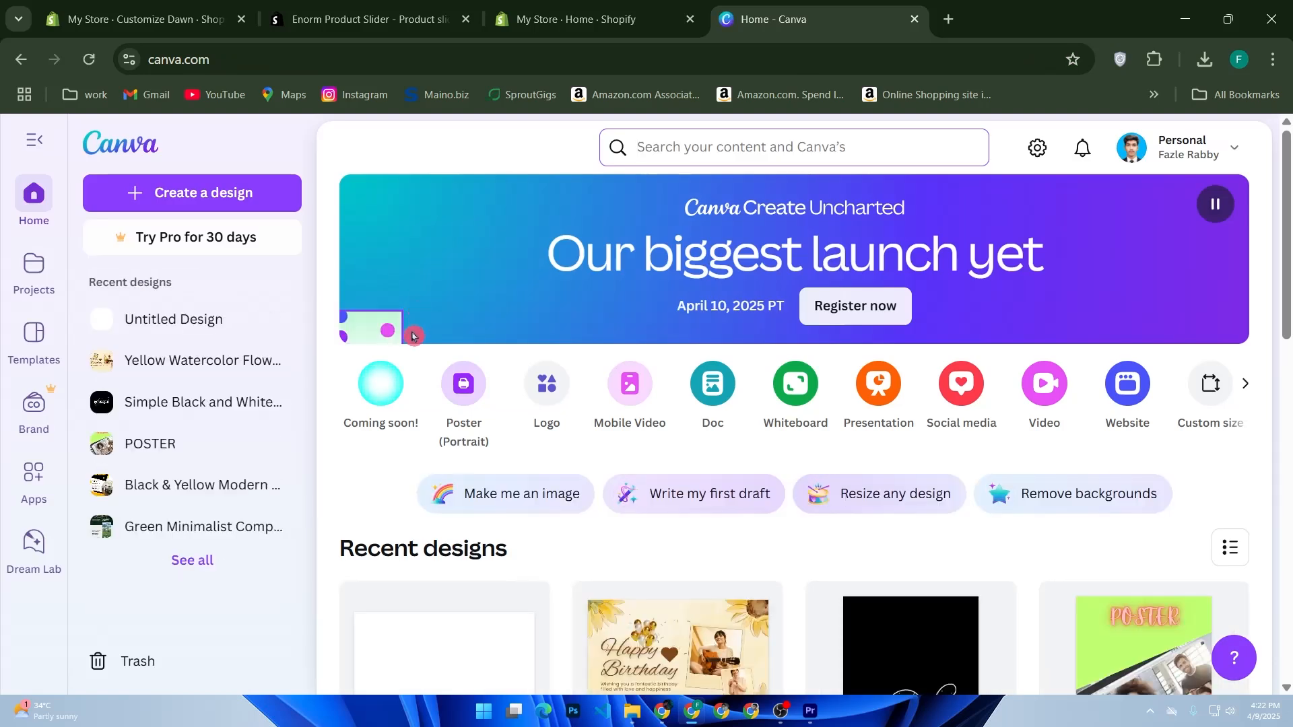
Step: Search Canva for "business card tampletes"
click(658, 150)
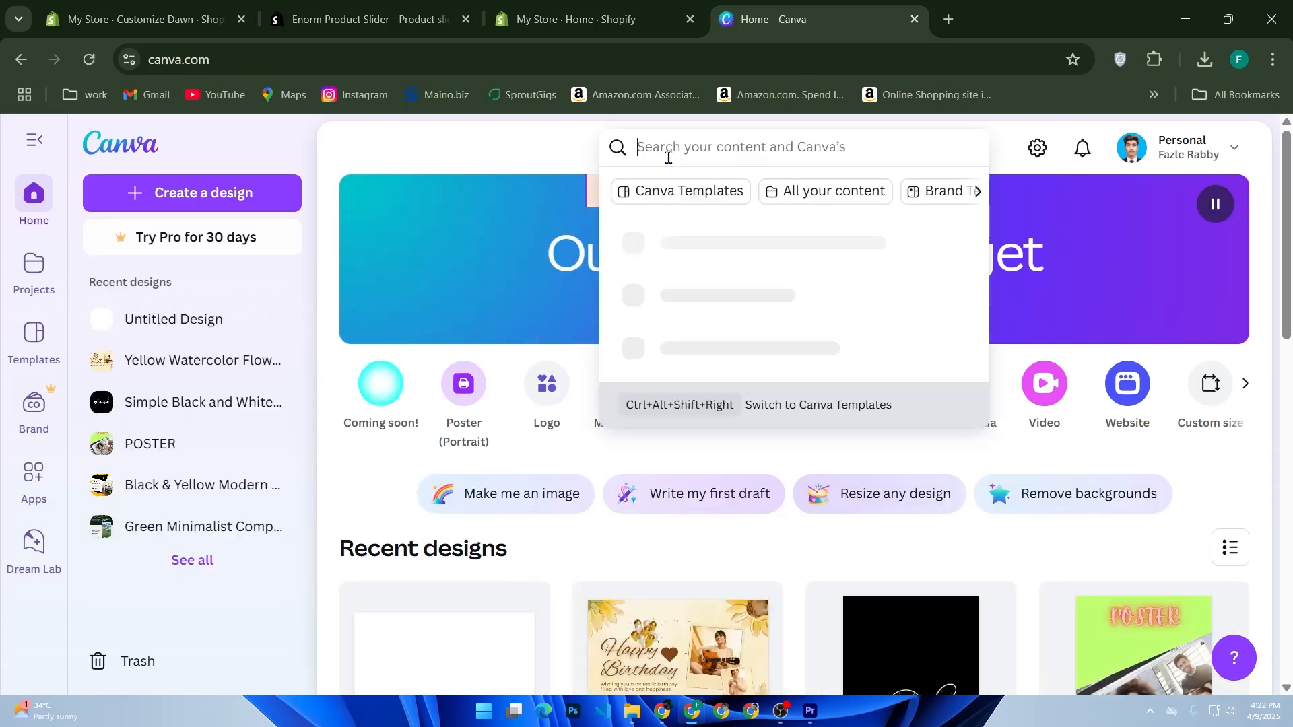
text(busi)
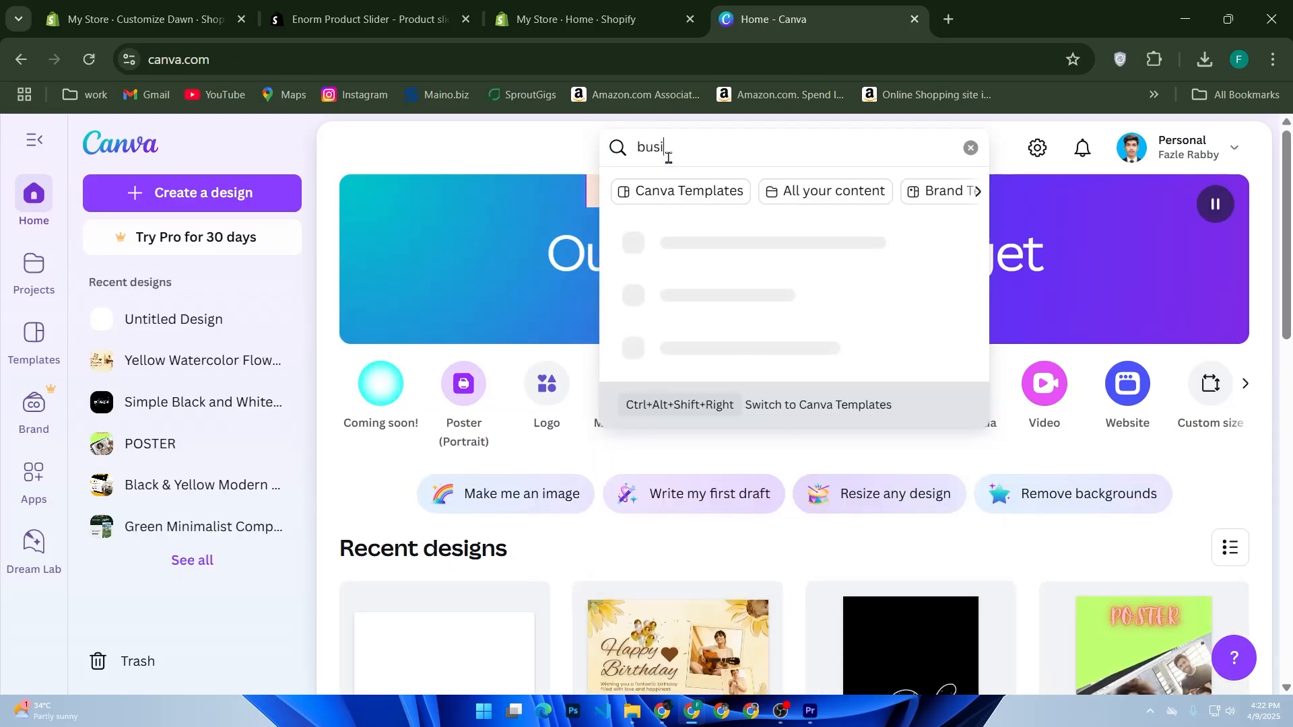
text(ness card)
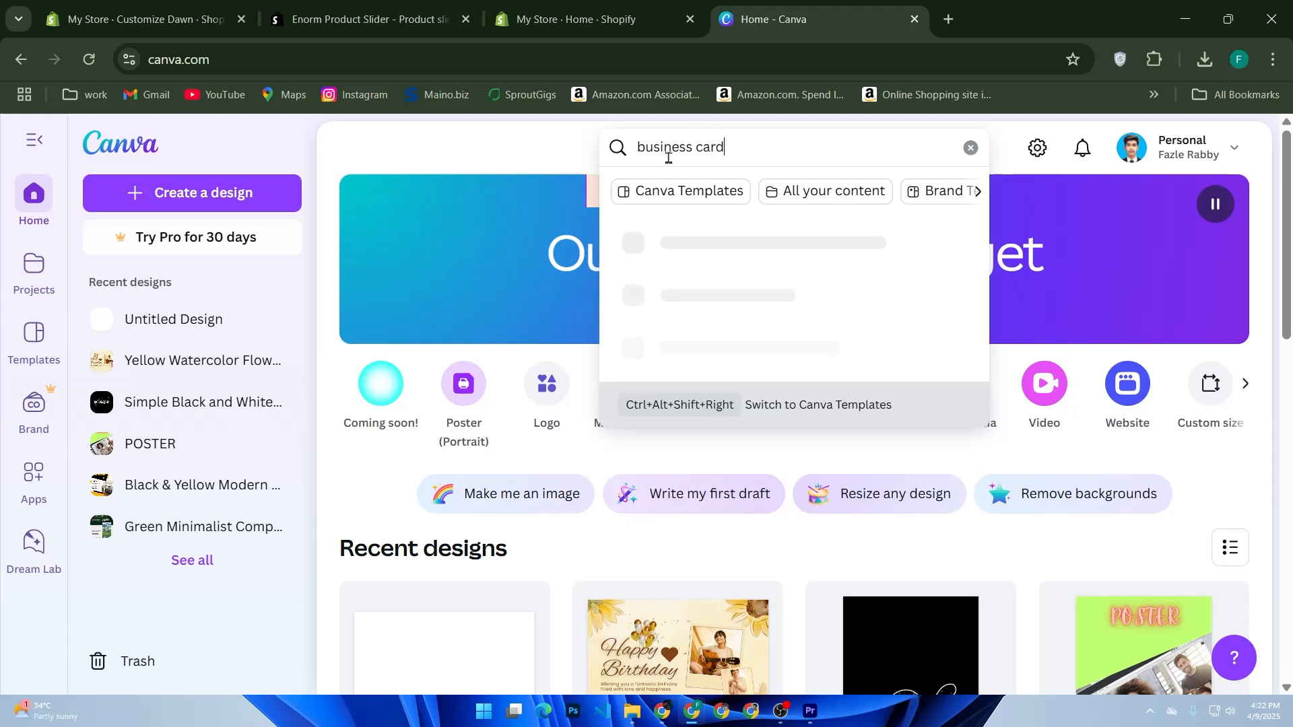
text( tam)
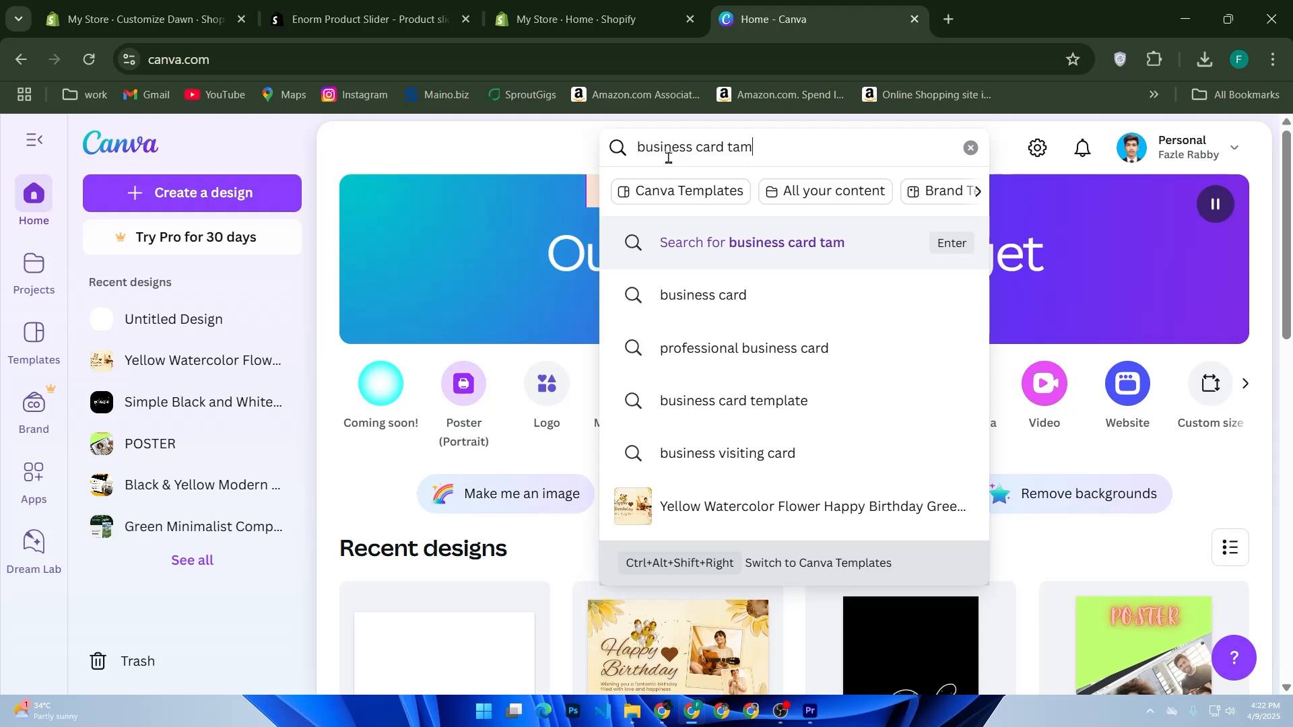
text(pletes)
triple_click(668, 158)
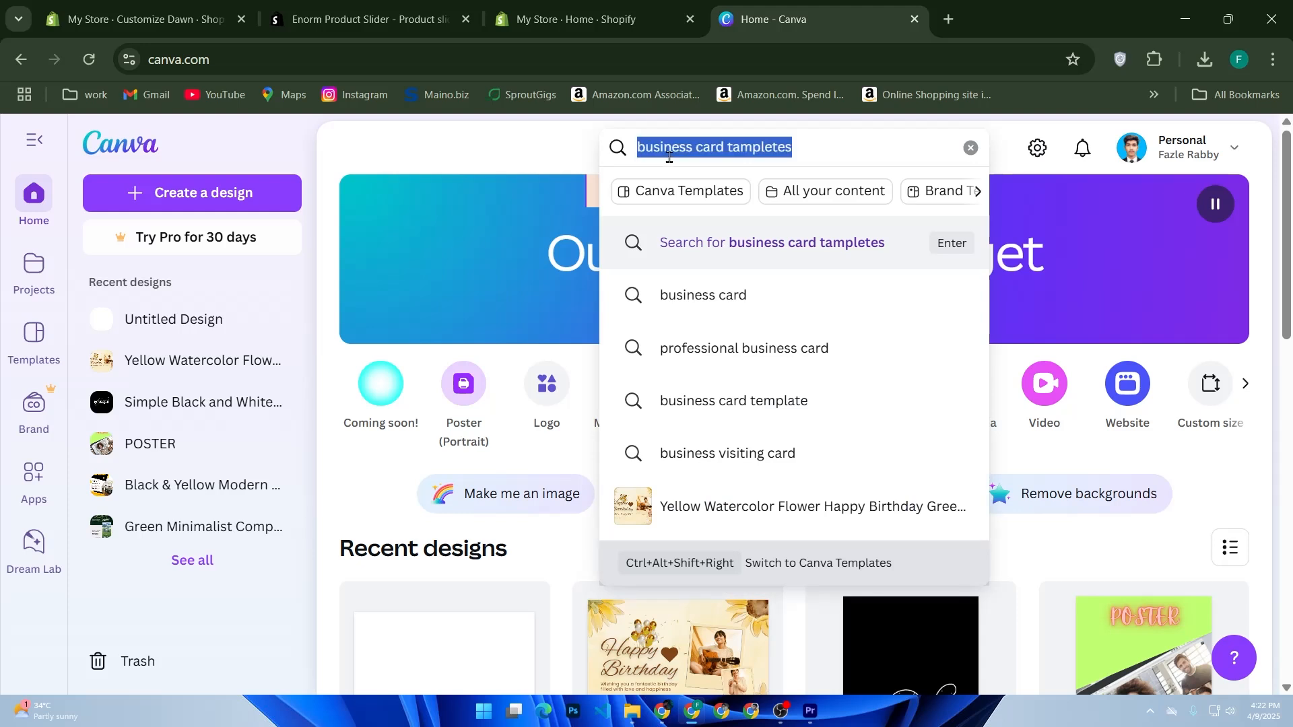
key(Return)
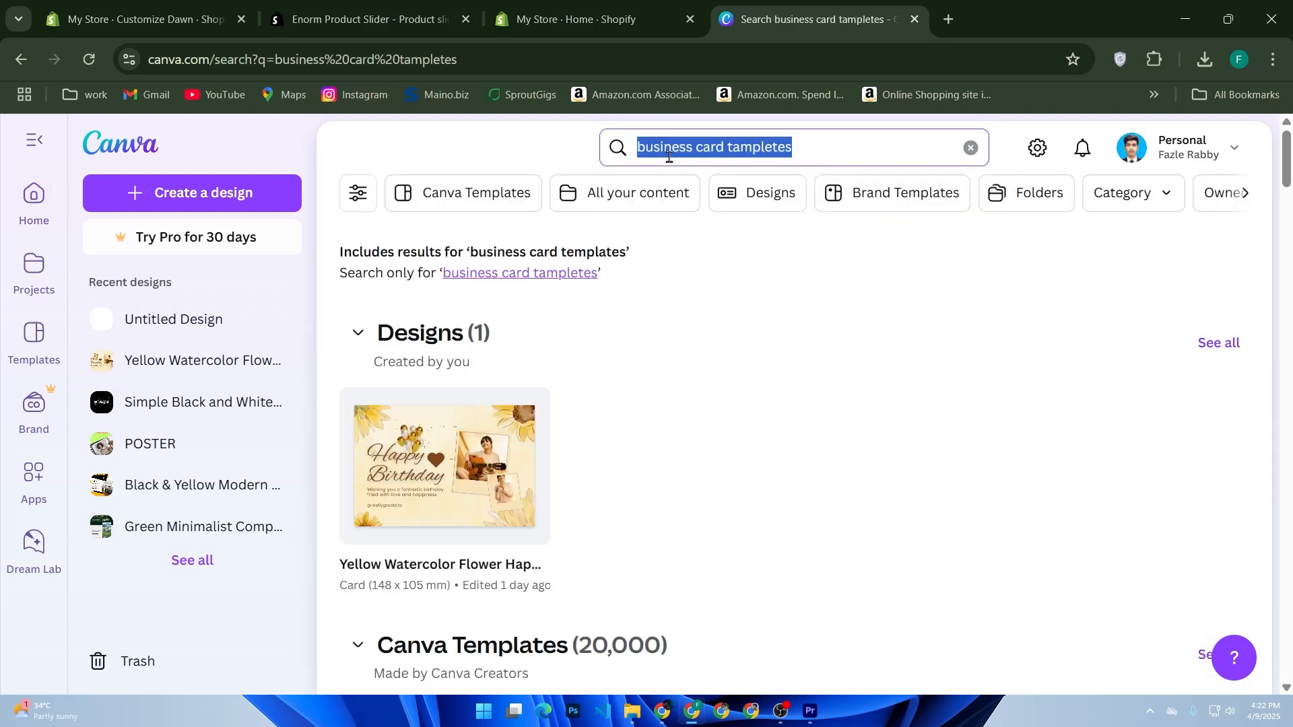
Step: Open the "Blue and Gold Modern Business Consultant Business Card" template for customization
scroll(721, 453, down, 5)
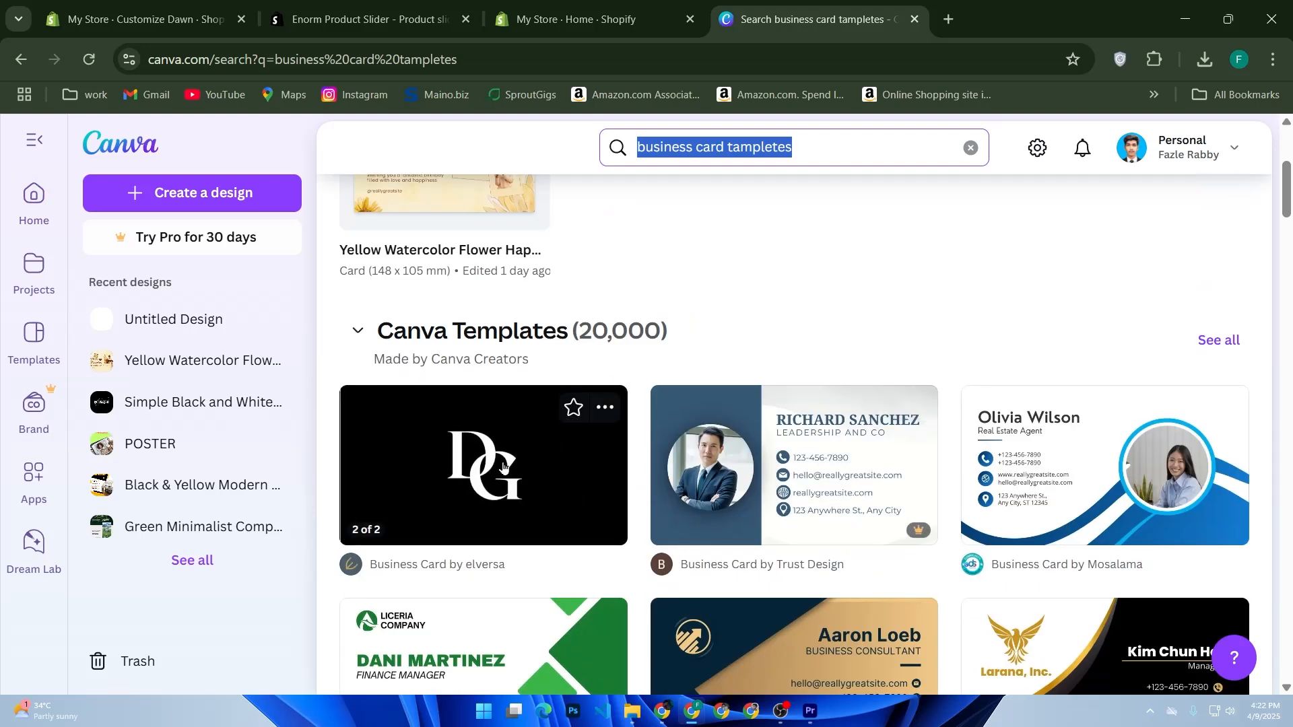
scroll(502, 466, down, 2)
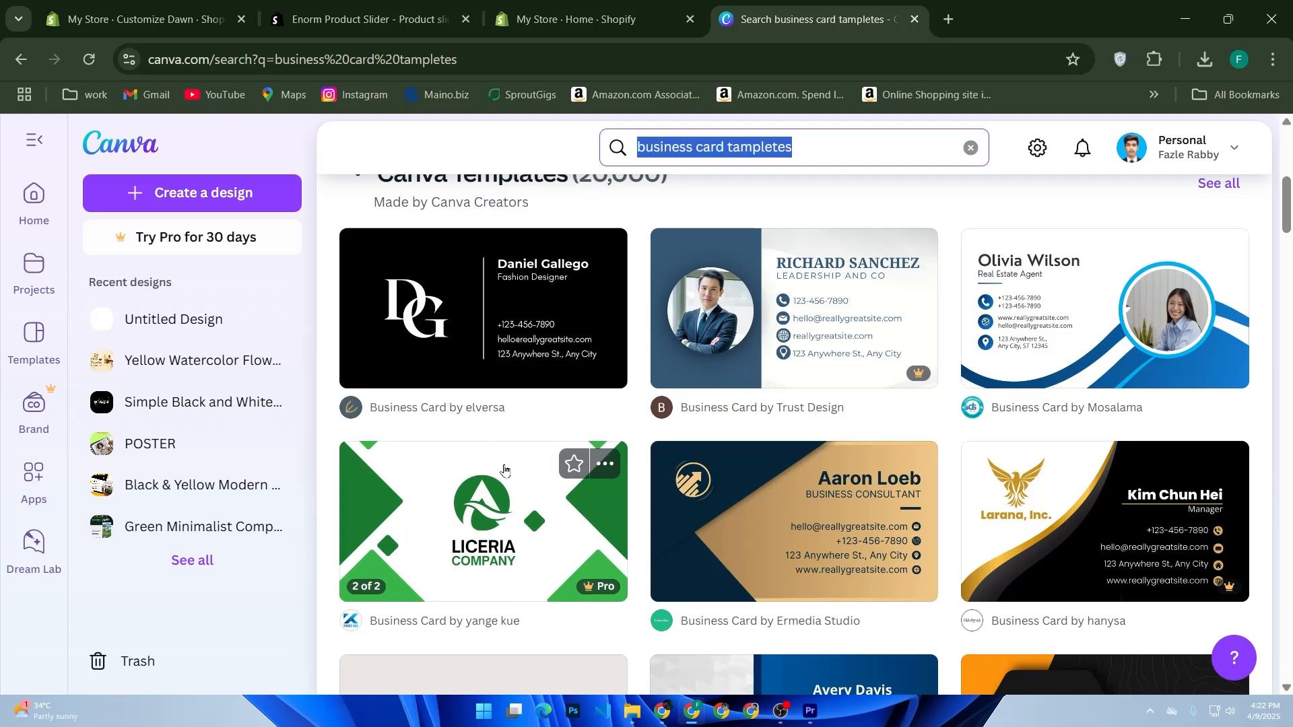
scroll(503, 470, down, 2)
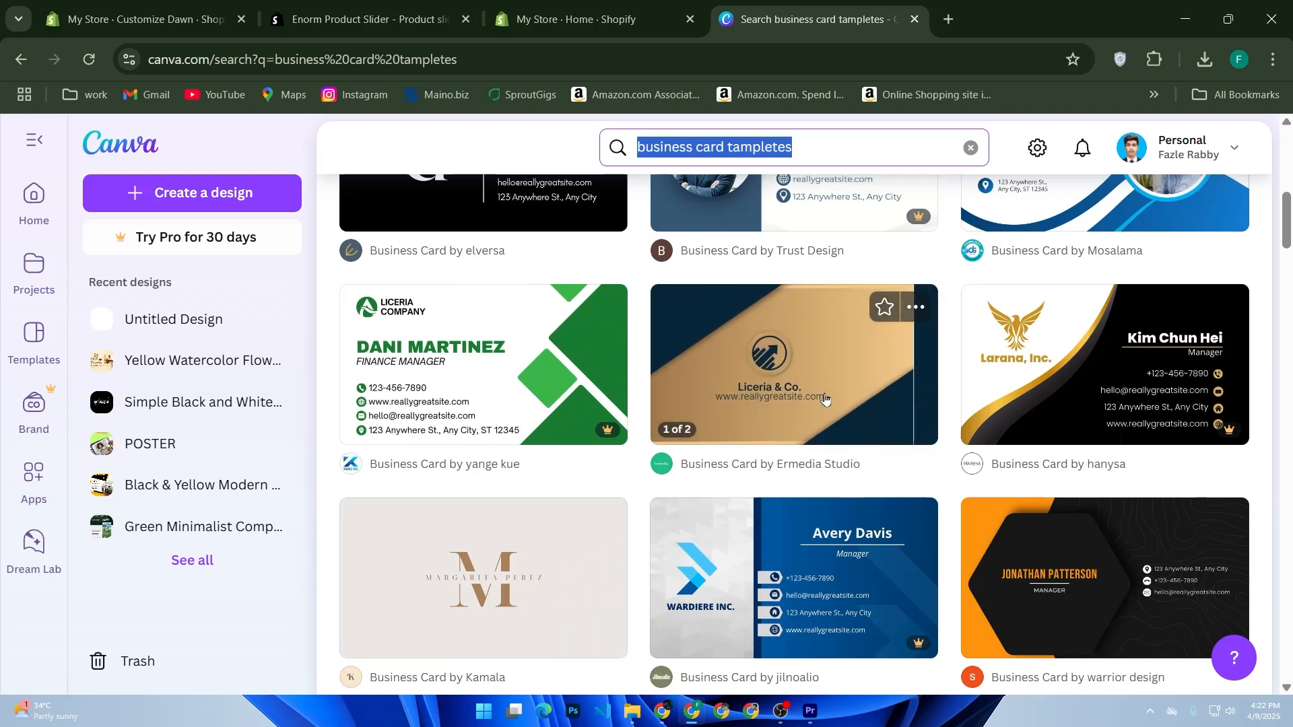
click(824, 398)
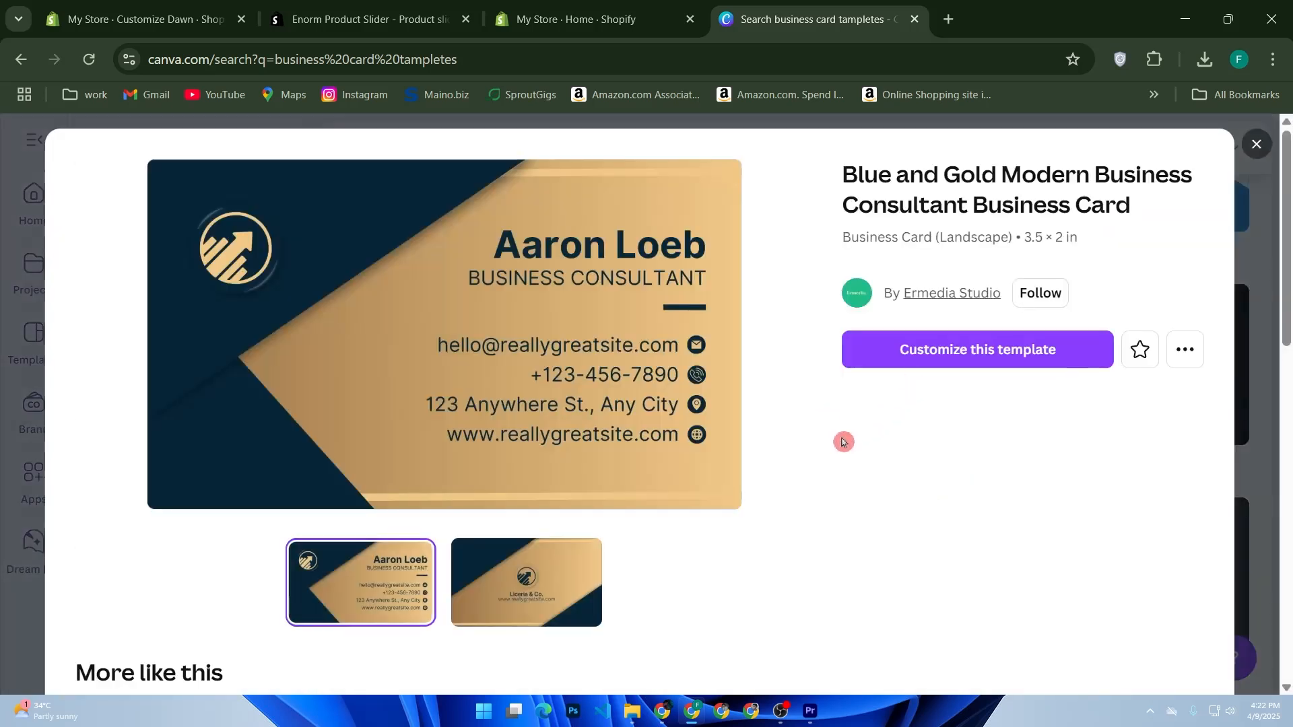
click(949, 365)
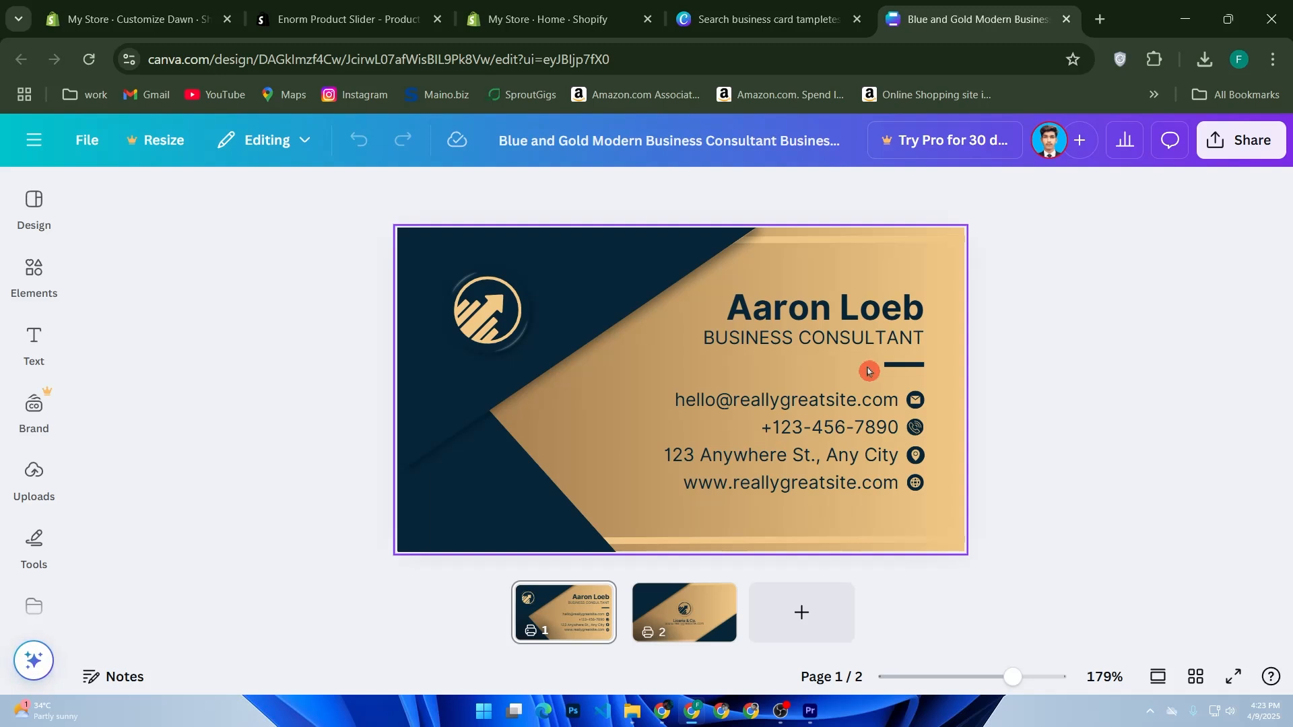
Step: Replace the placeholder name on the card's front with the card owner's full name
double_click(867, 310)
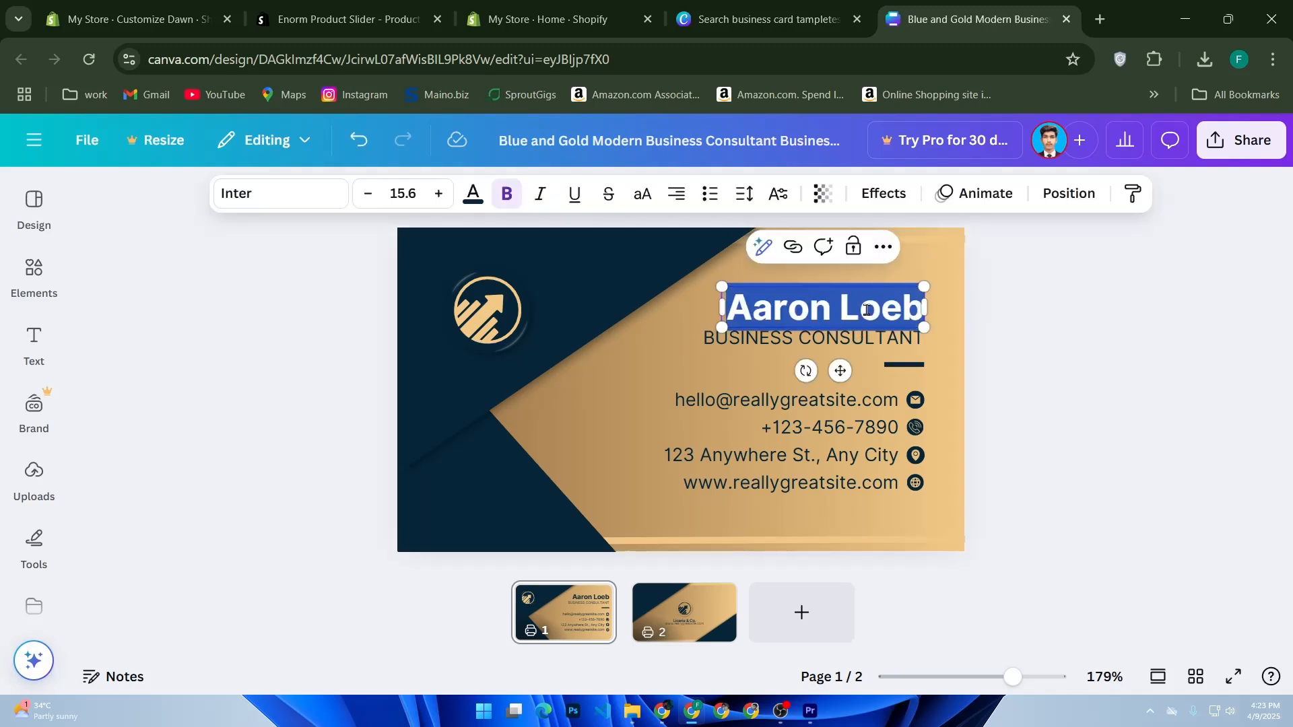
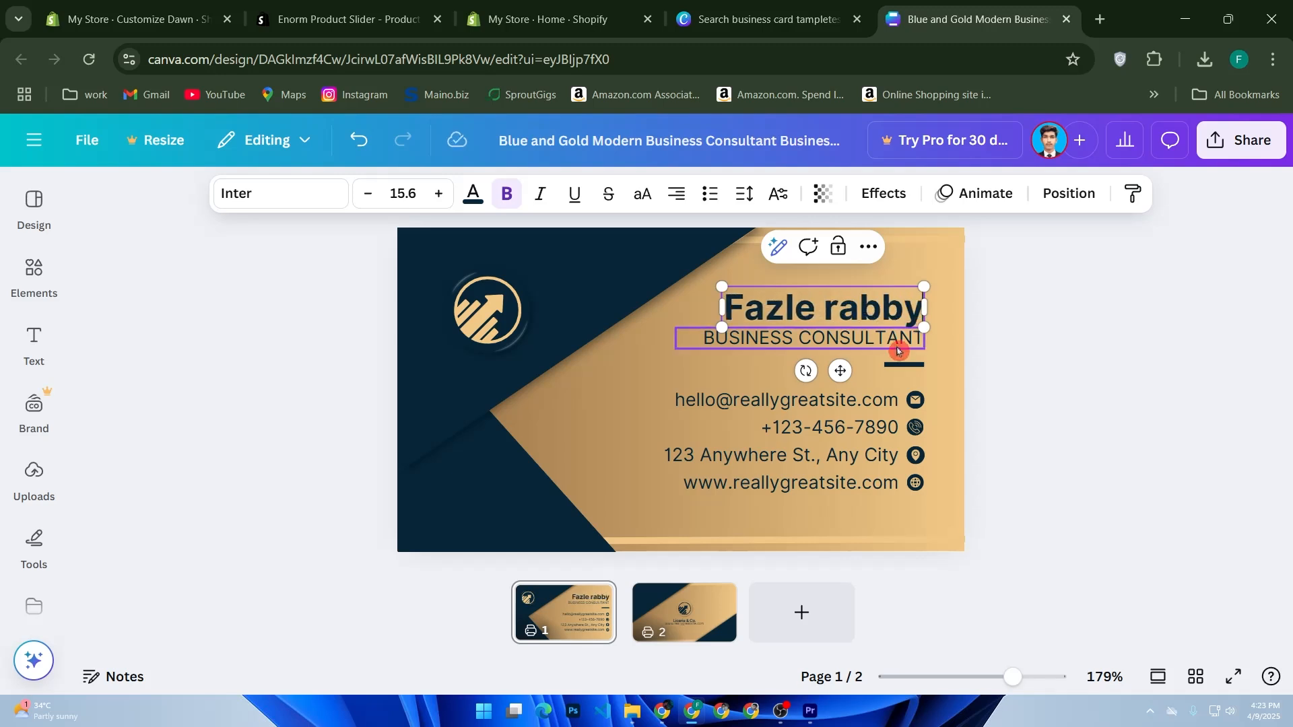
Step: Change the job title below the name to "CONTENT CREATOR"
click(895, 342)
double_click(828, 338)
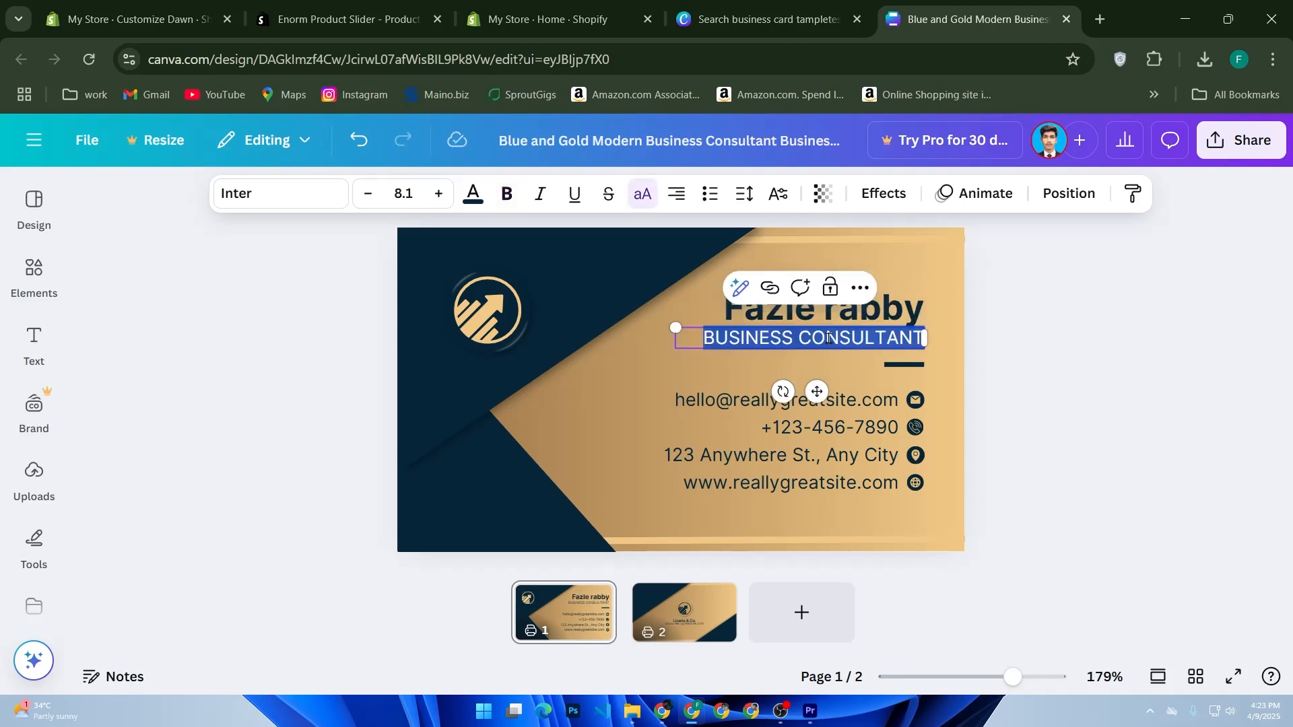
text(CON)
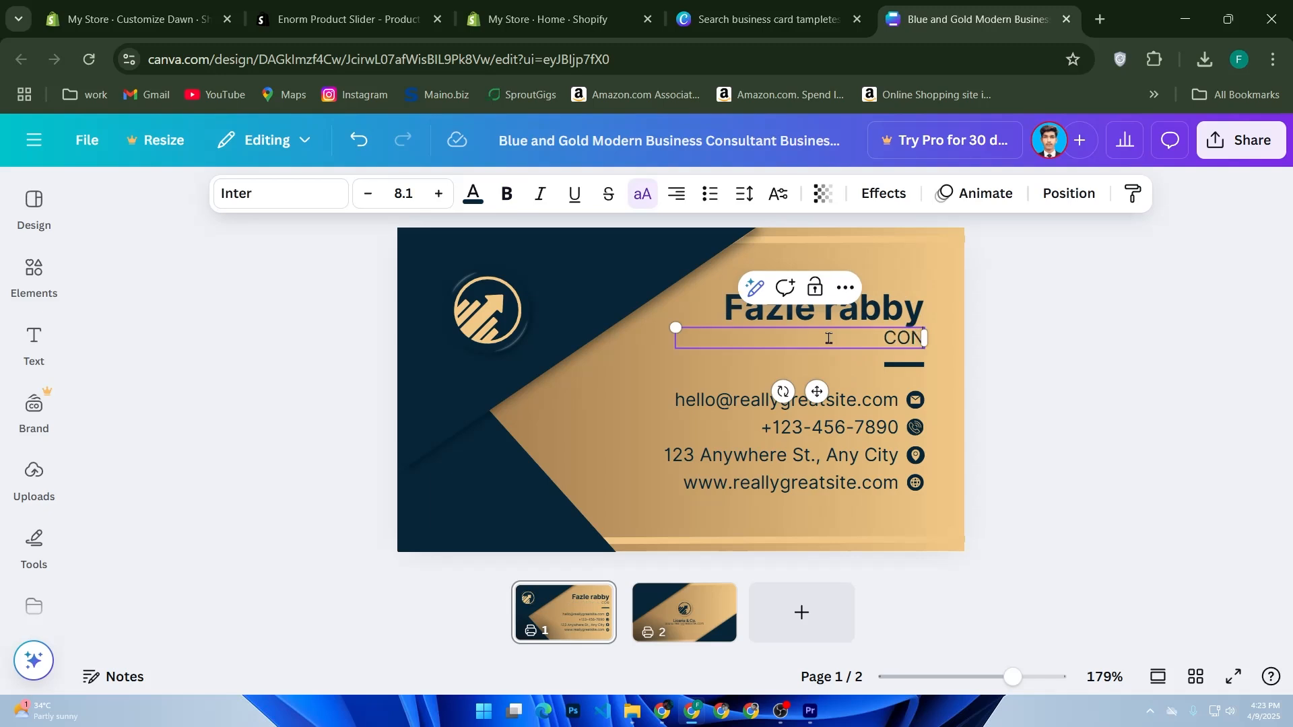
text(TENT)
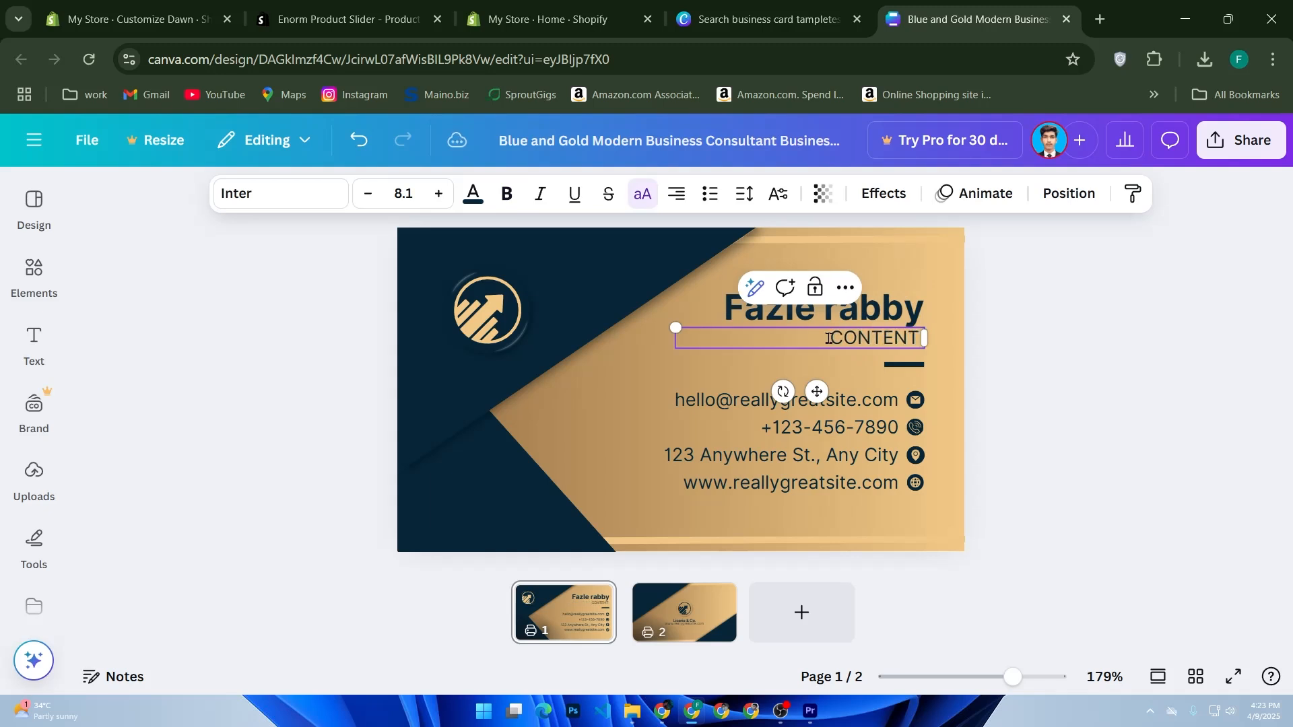
text( CRWE)
key(BackSpace)
key(BackSpace)
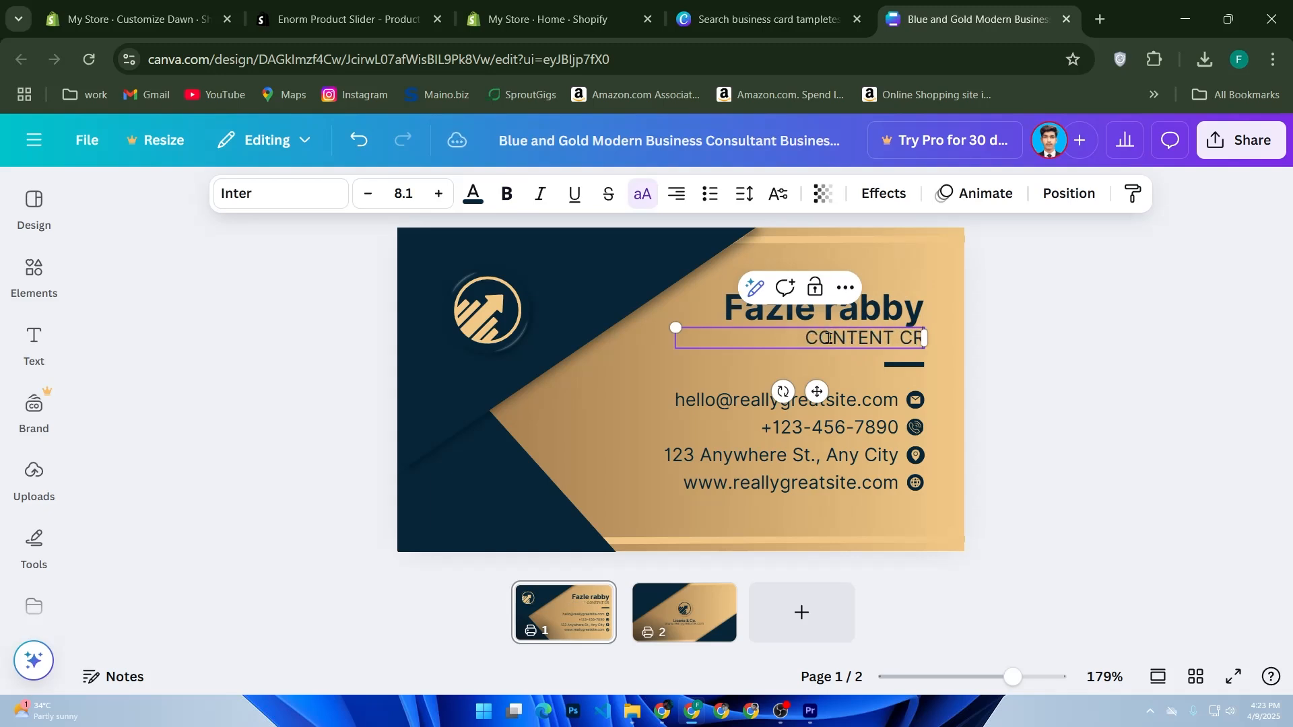
text(EATOR)
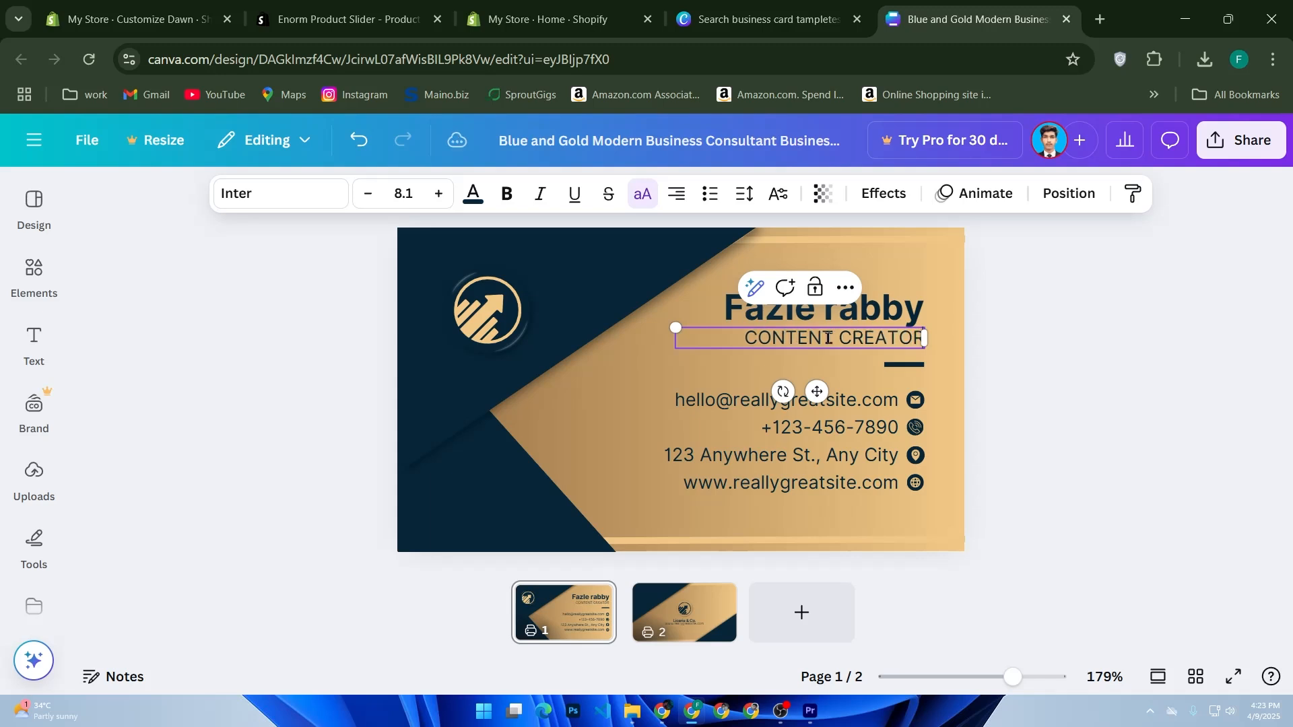
Step: Check the e-mail, phone, address and website lines on the card's front by selecting each one in turn
click(713, 404)
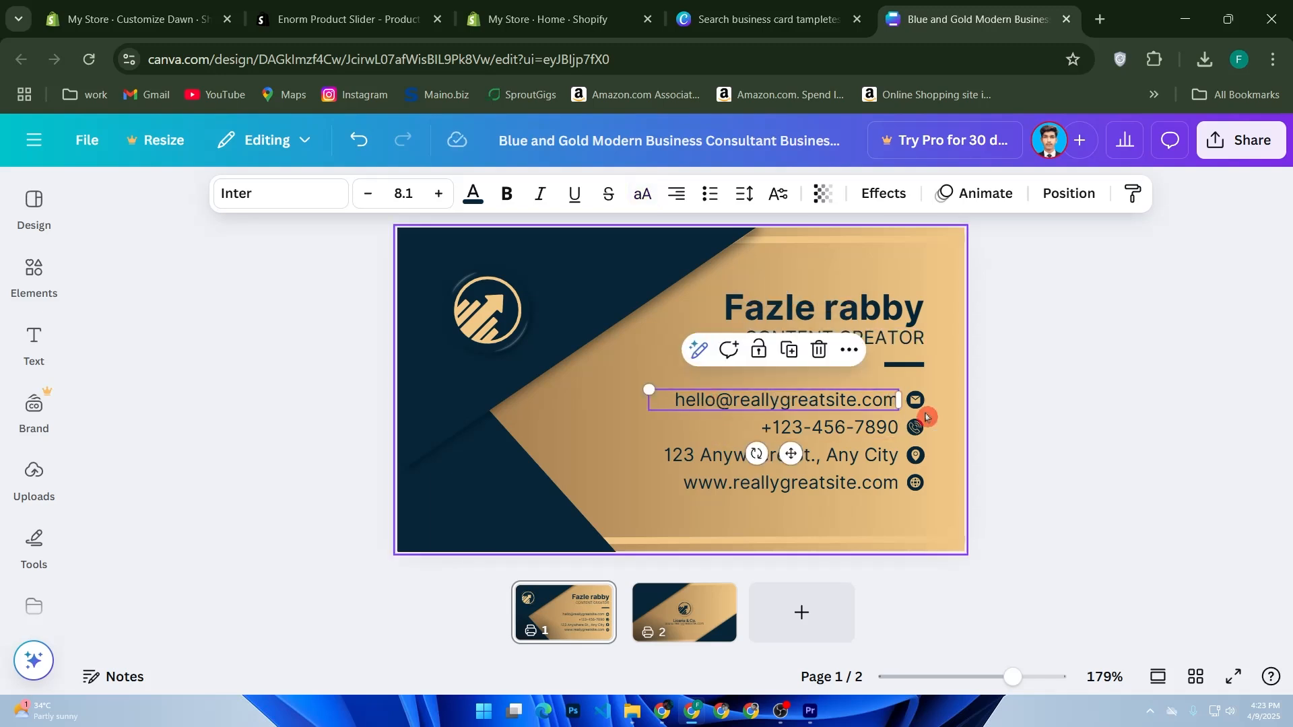
click(790, 432)
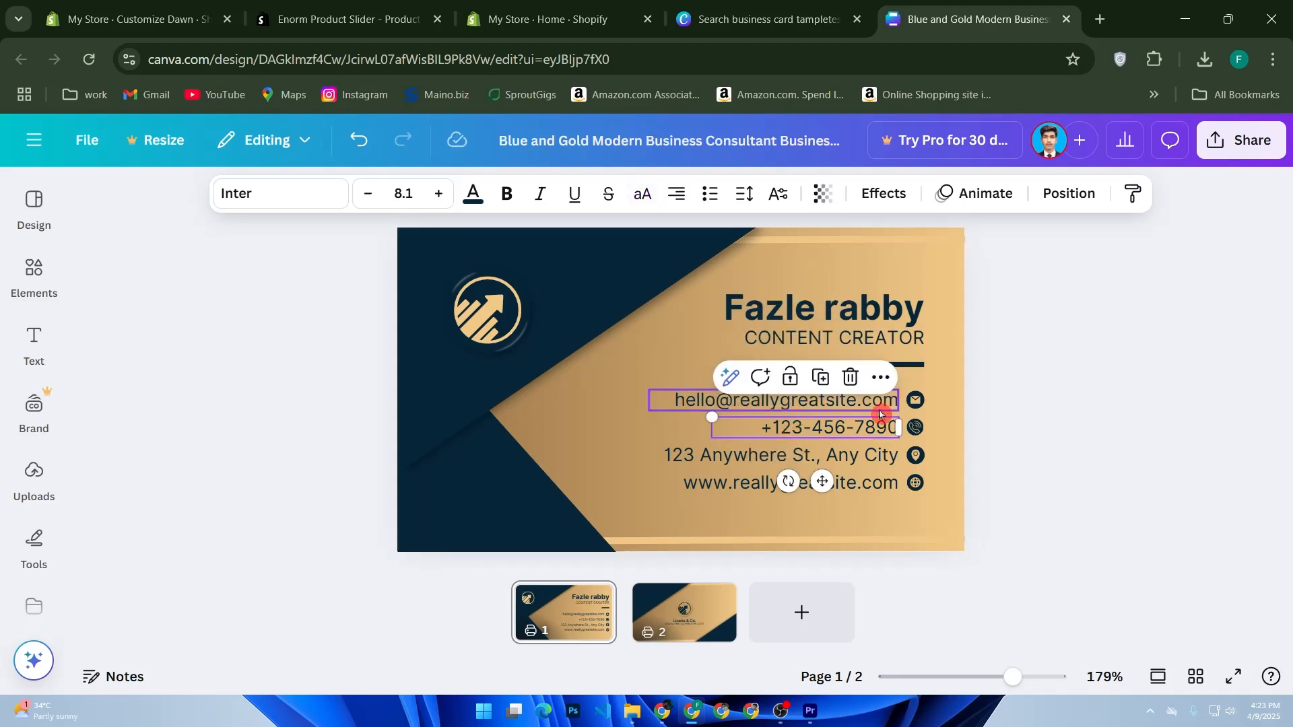
click(781, 458)
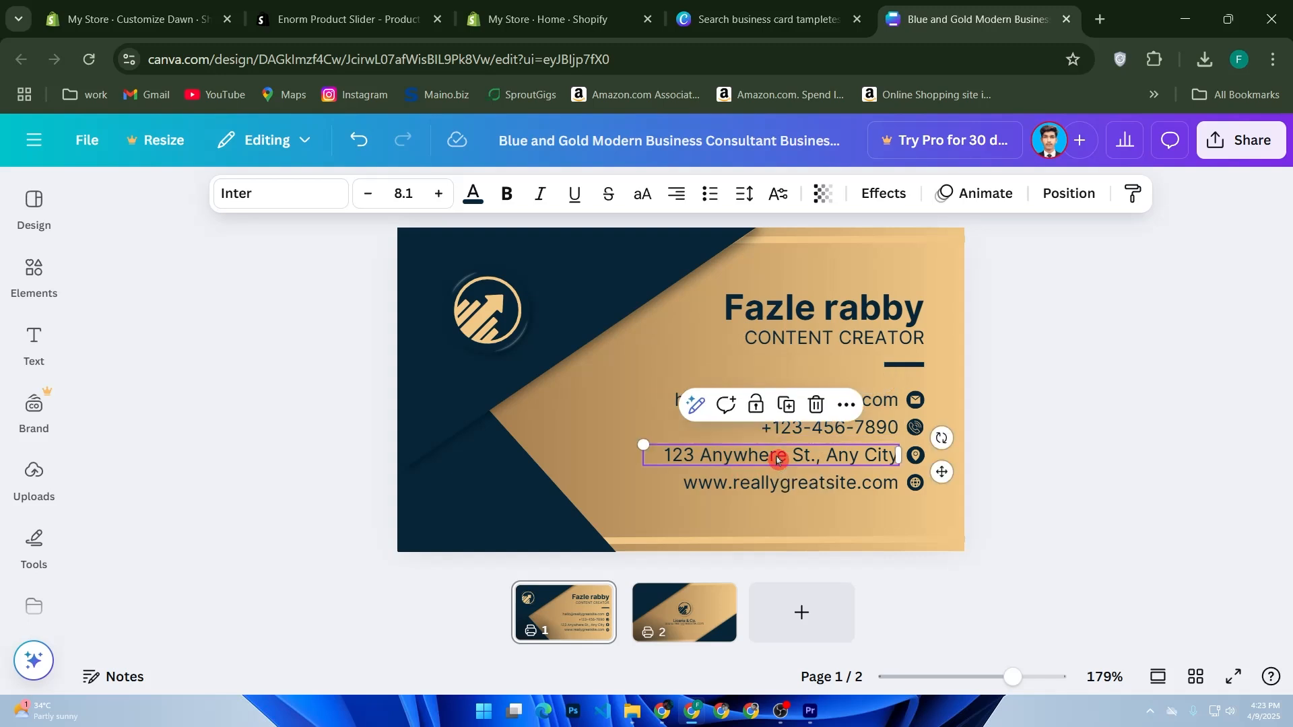
click(784, 494)
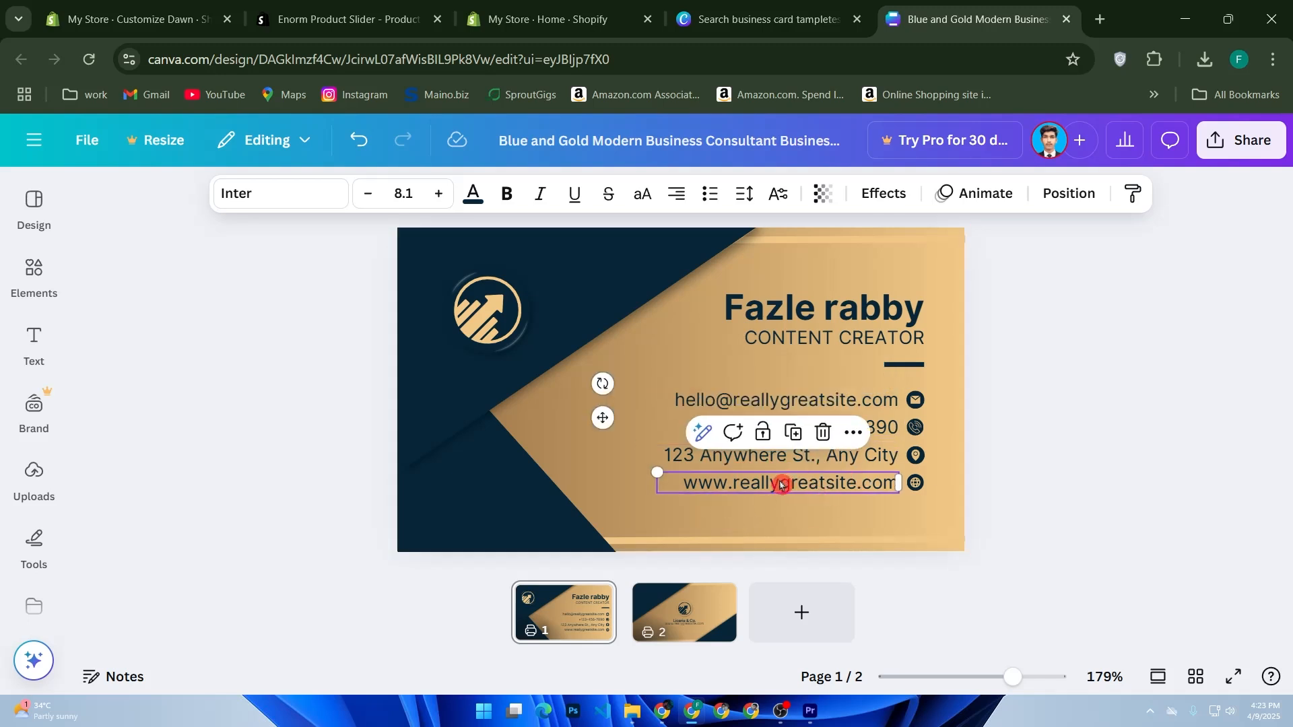
double_click(763, 485)
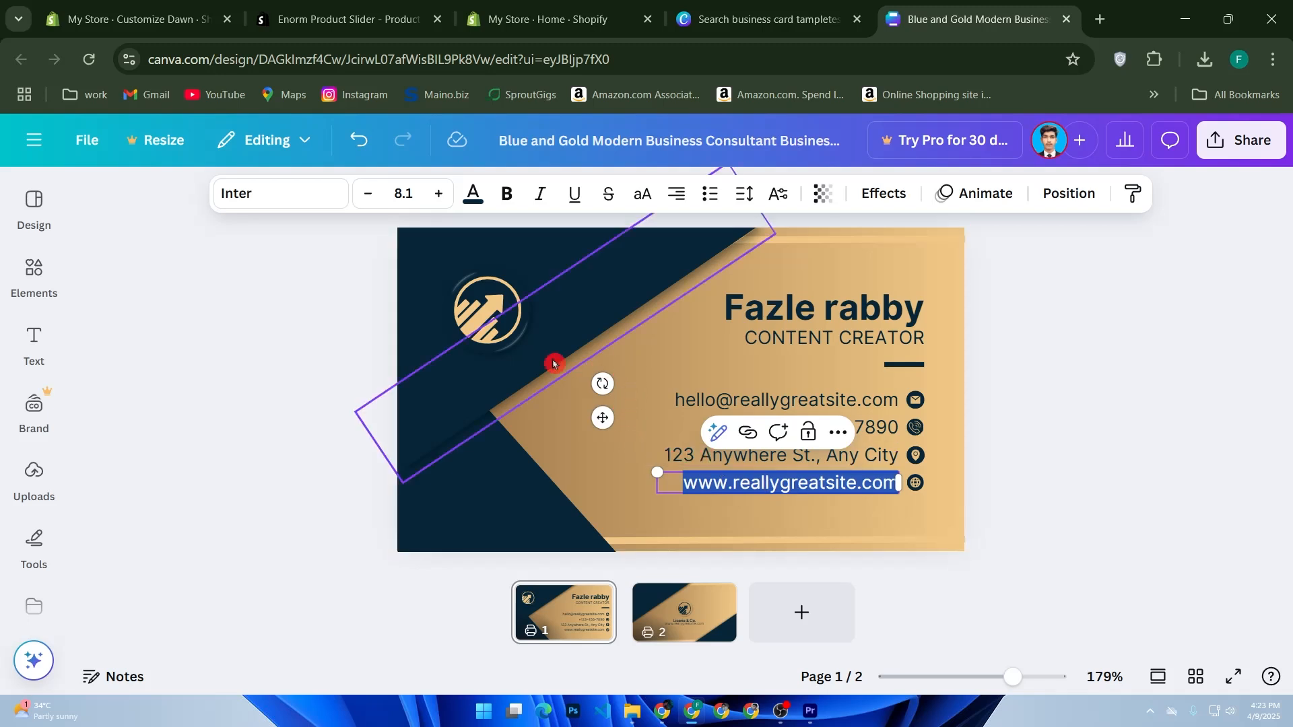
Step: Delete the gold circular arrow logo from the card's front and show the uploaded images
click(512, 311)
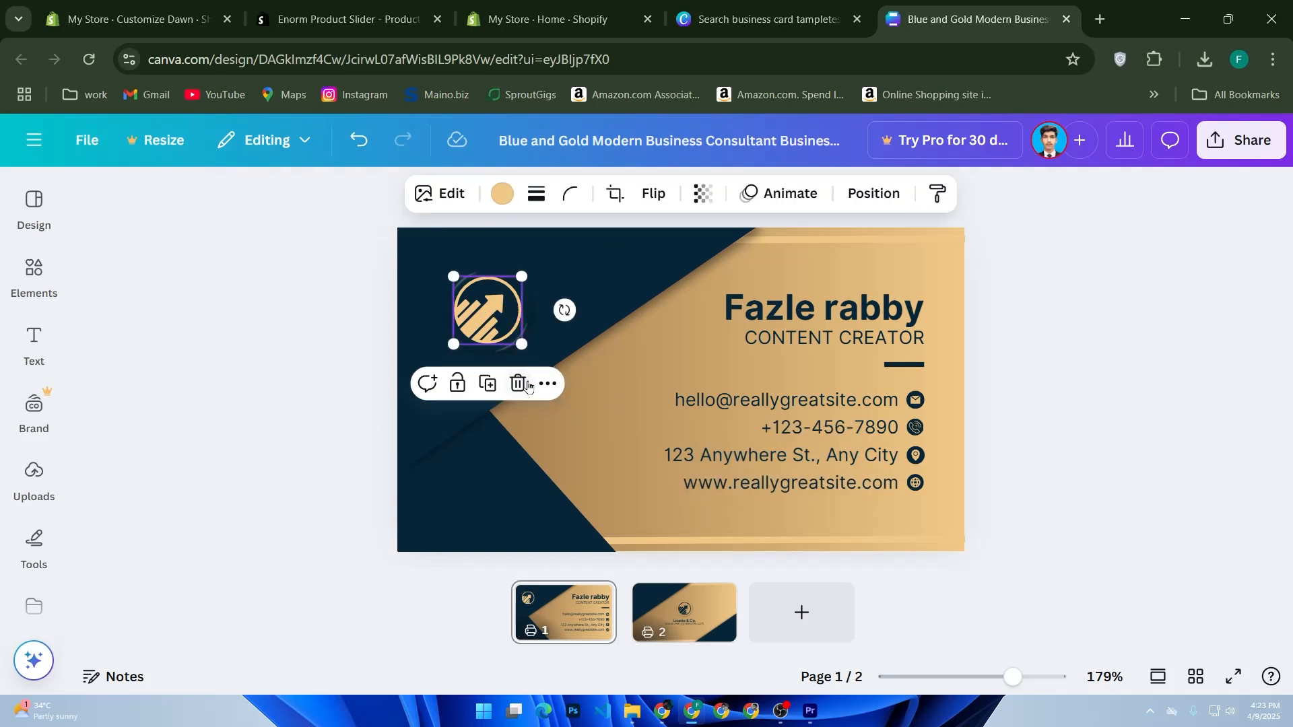
click(518, 383)
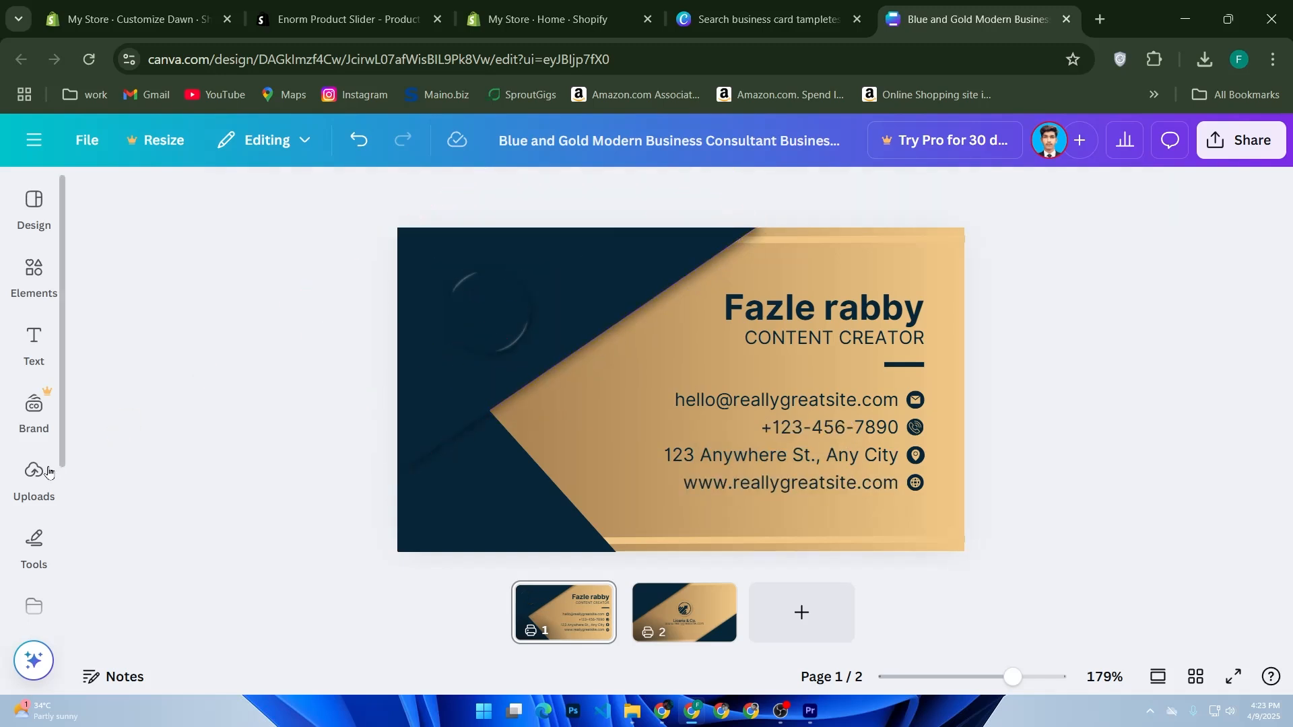
click(35, 472)
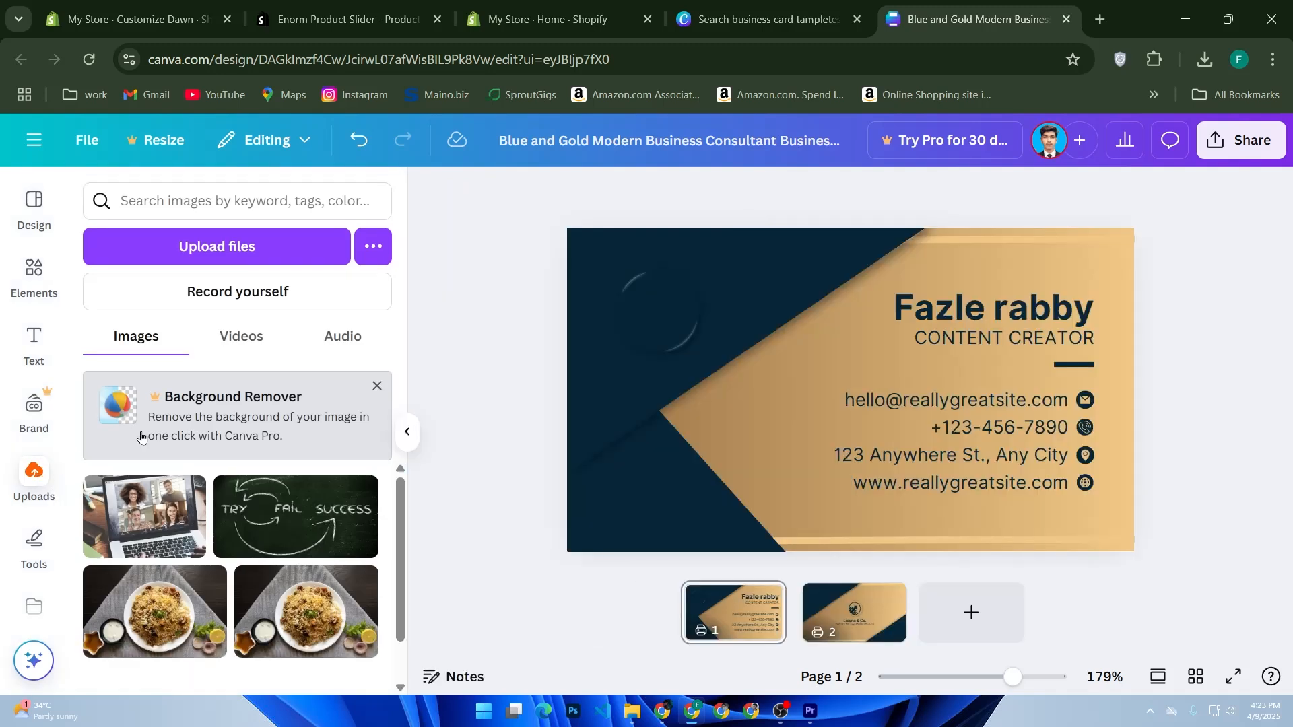
click(242, 250)
scroll(377, 357, down, 8)
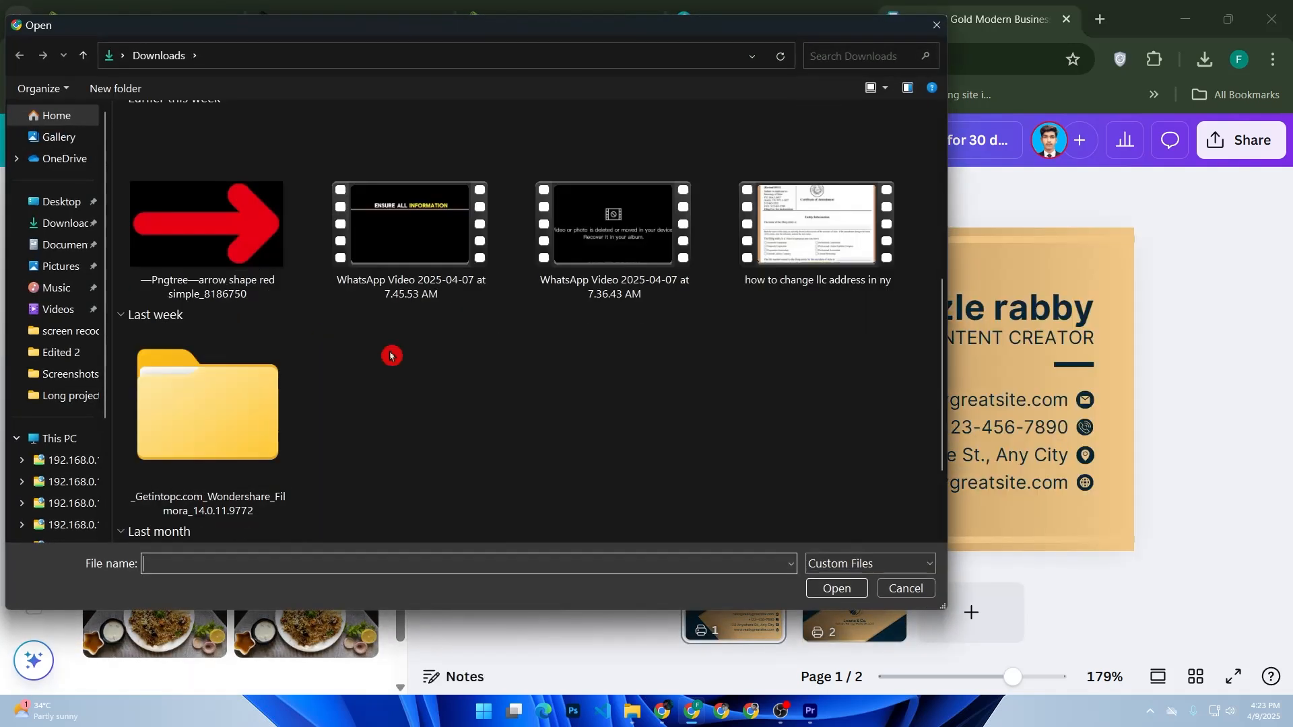
click(916, 586)
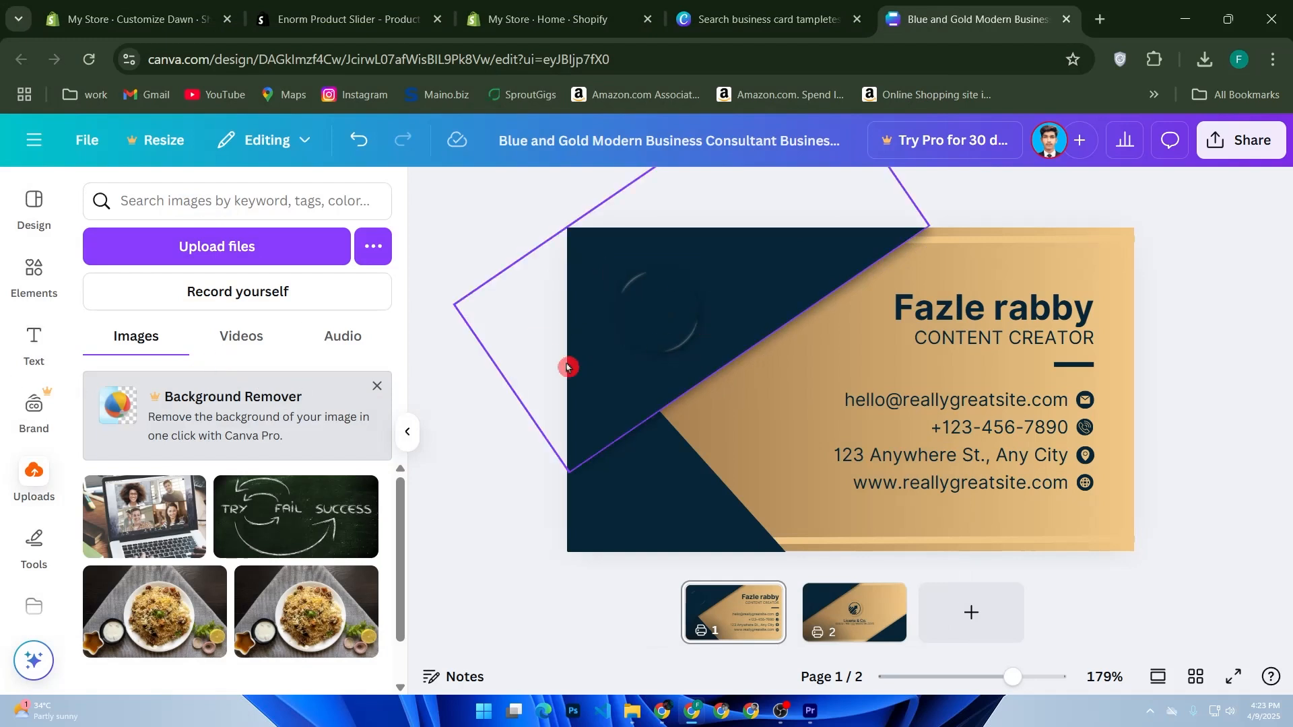
Step: Place the uploaded rice dish photo on the card's dark blue area where the logo was and select it
drag(162, 600, 652, 290)
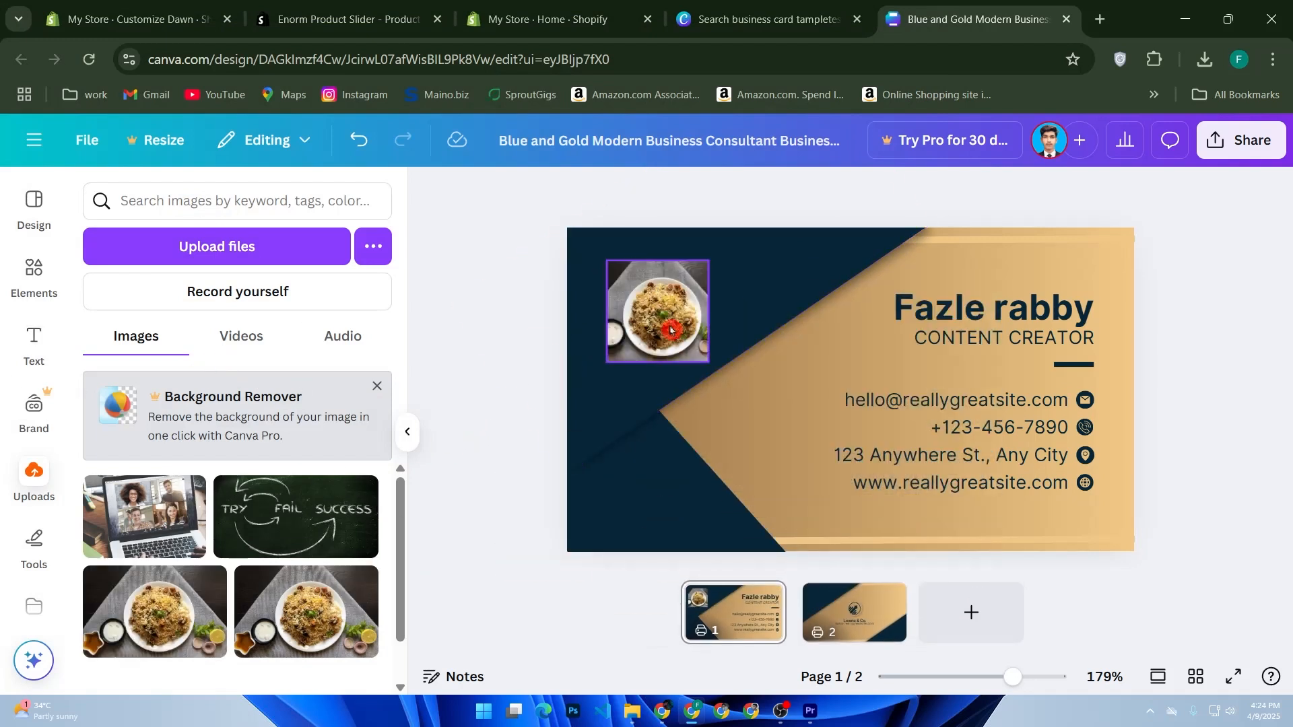
click(672, 333)
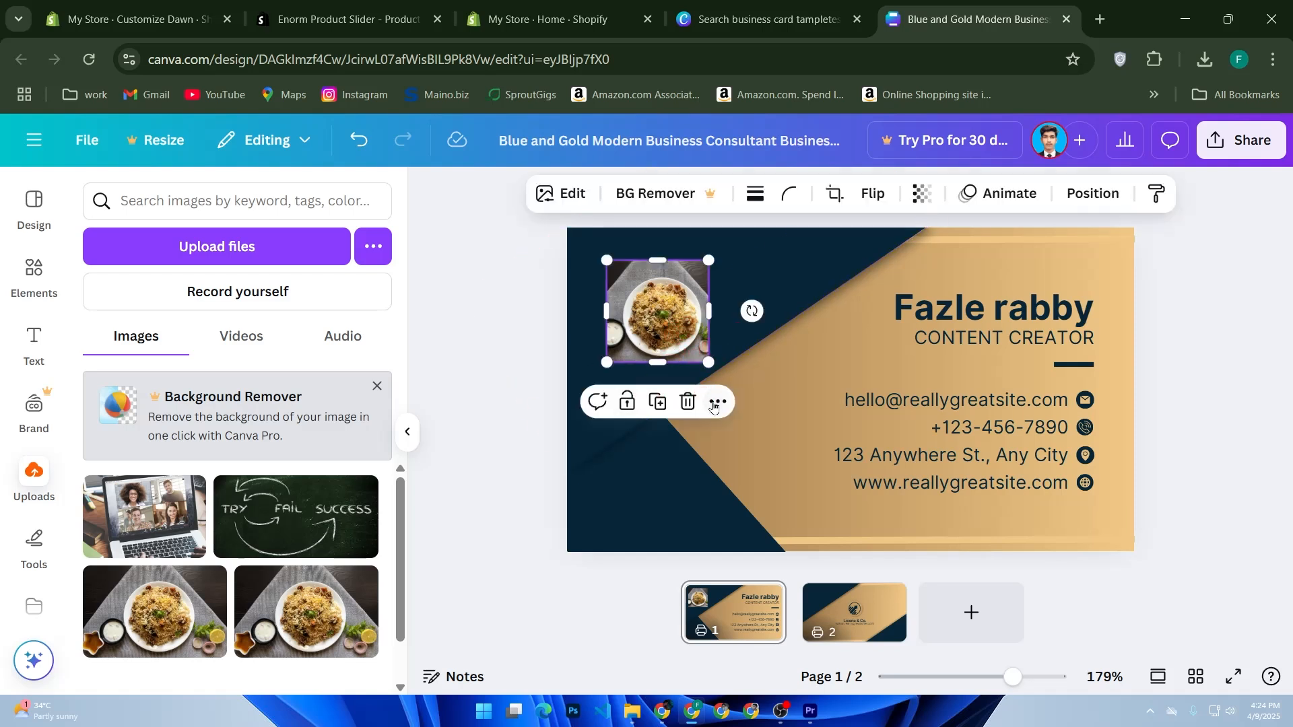
Step: Send the rice dish photo to the back of the card's layers
click(718, 401)
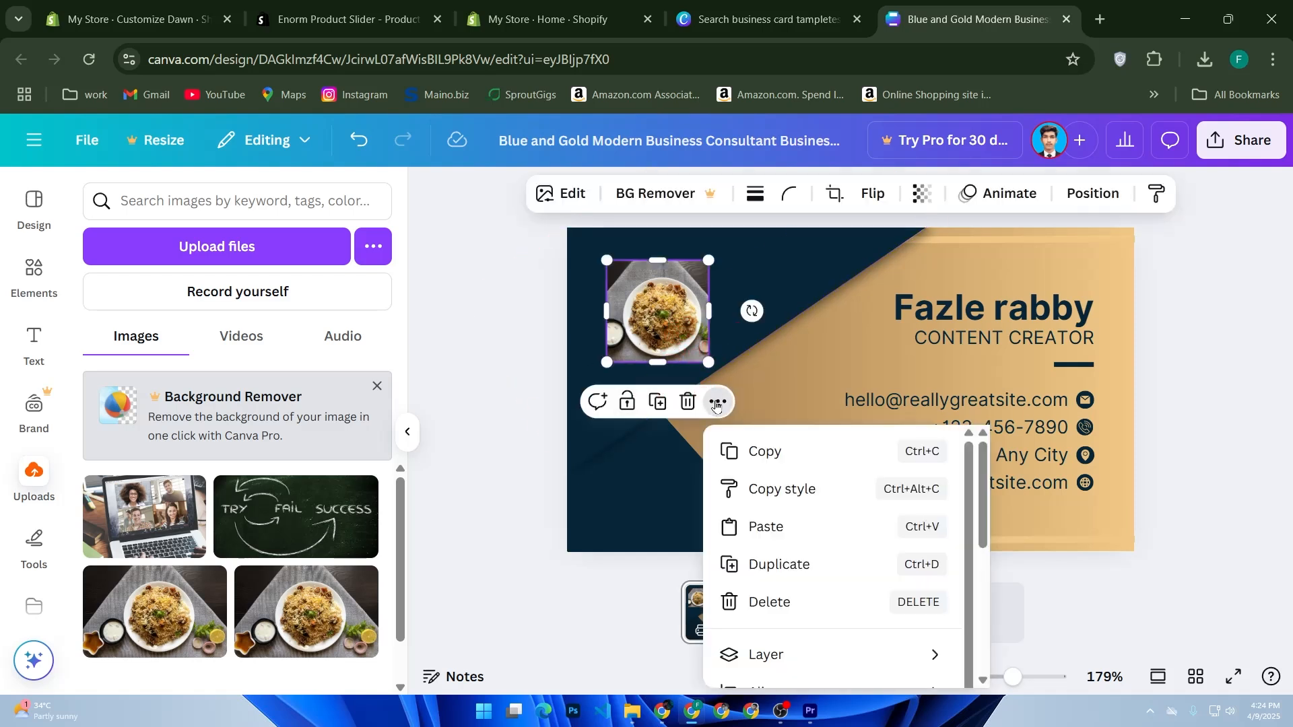
click(715, 404)
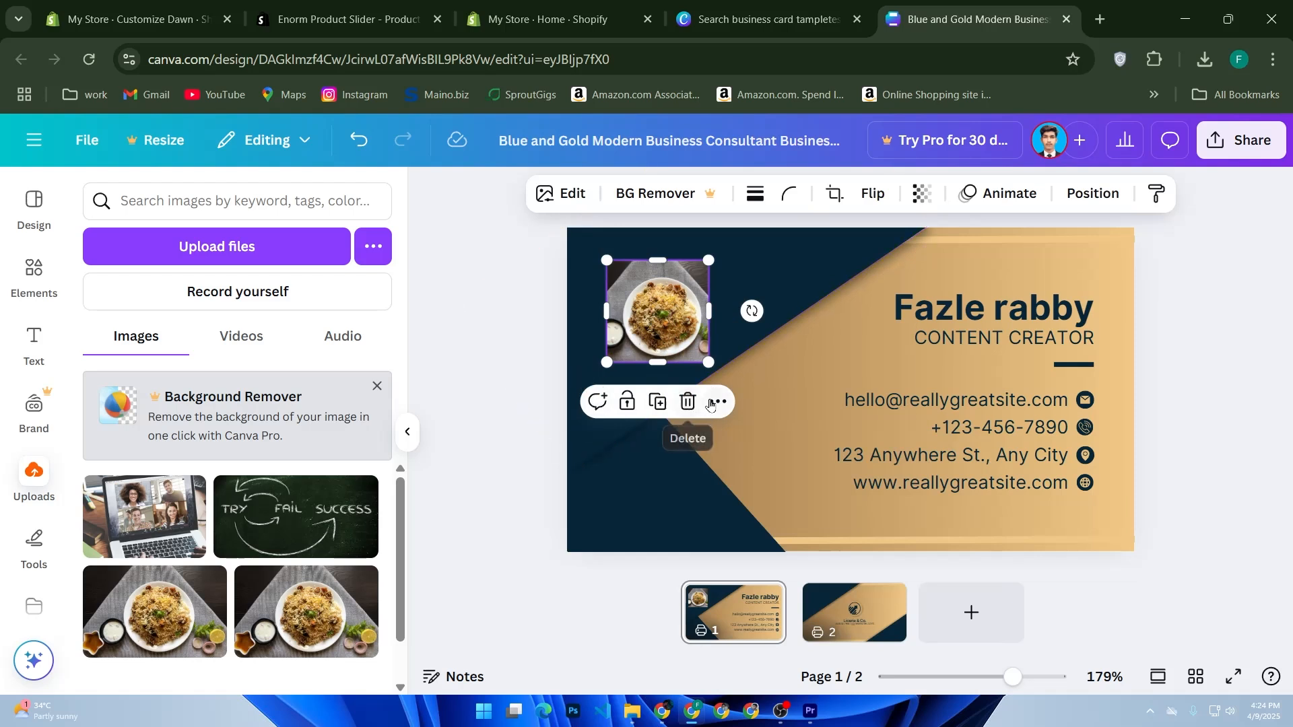
click(710, 403)
mouse_move(816, 651)
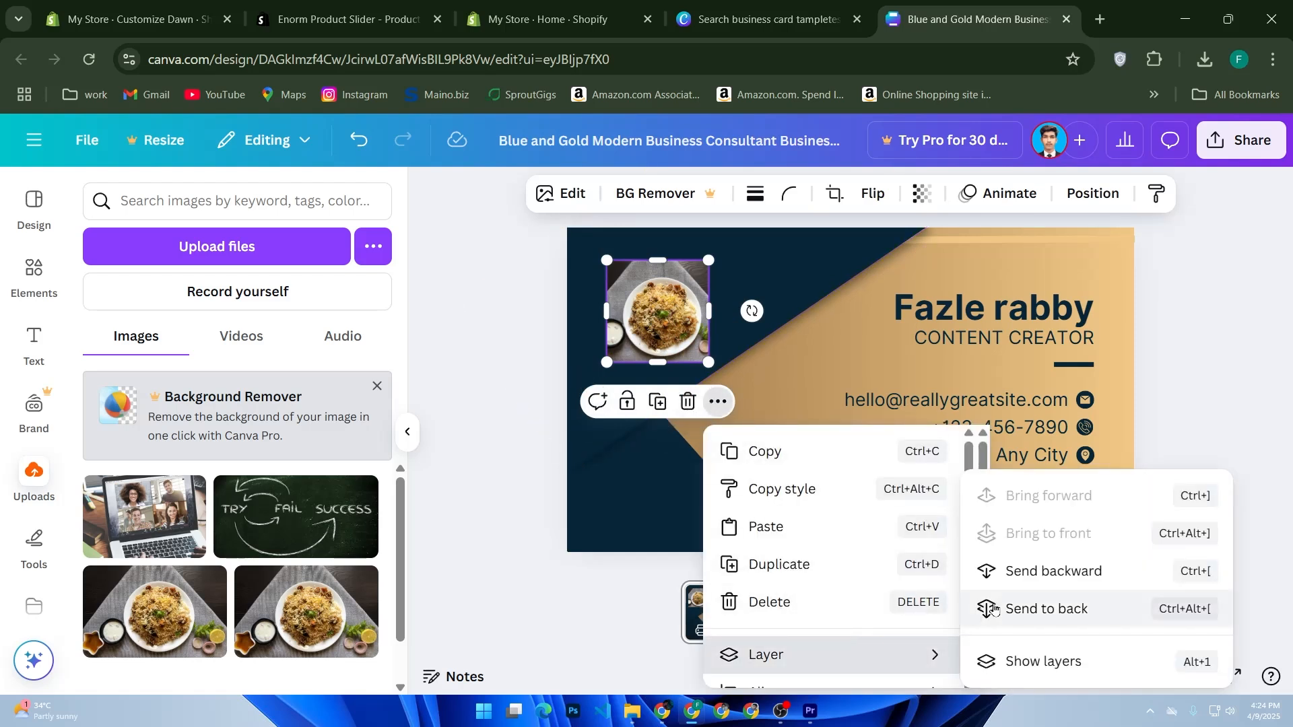
click(993, 610)
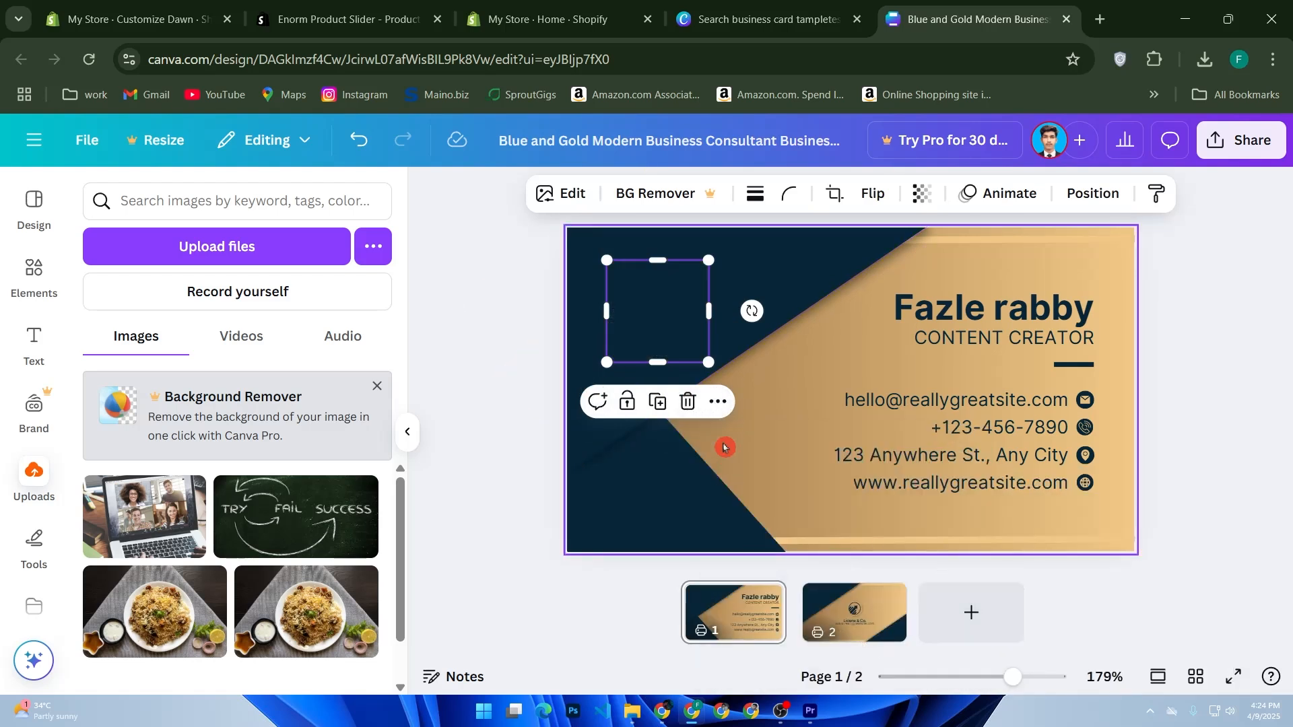
Step: Bring the rice dish photo to the front of the card's layers and deselect it
click(718, 402)
mouse_move(852, 643)
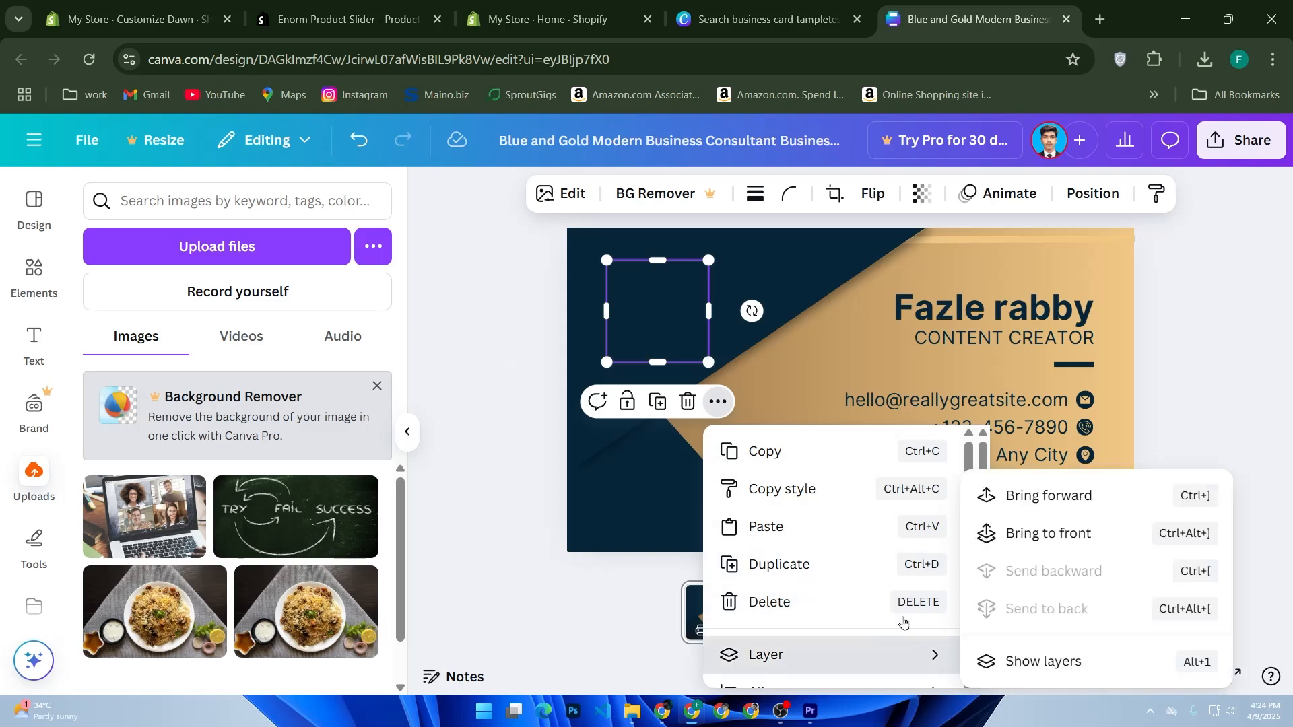
click(1015, 530)
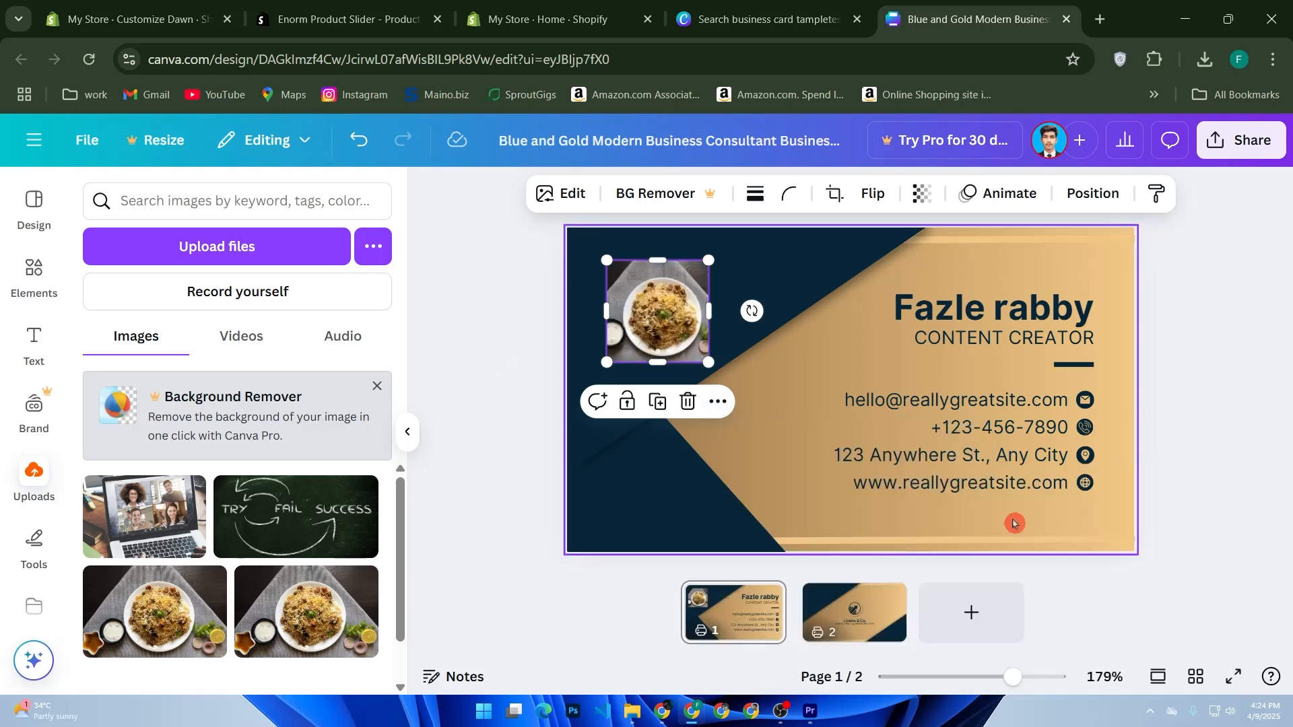
click(500, 585)
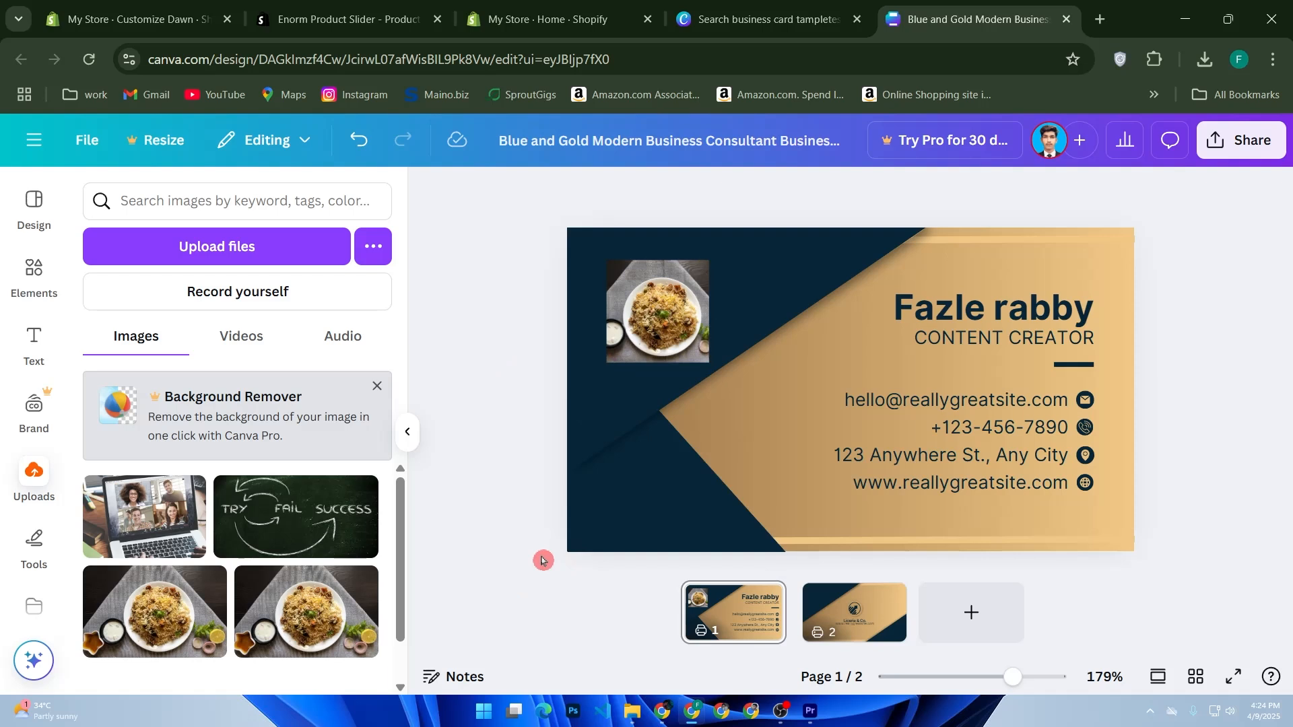
Step: Show the card's back page and open the design's download settings with PNG as the file type
click(820, 608)
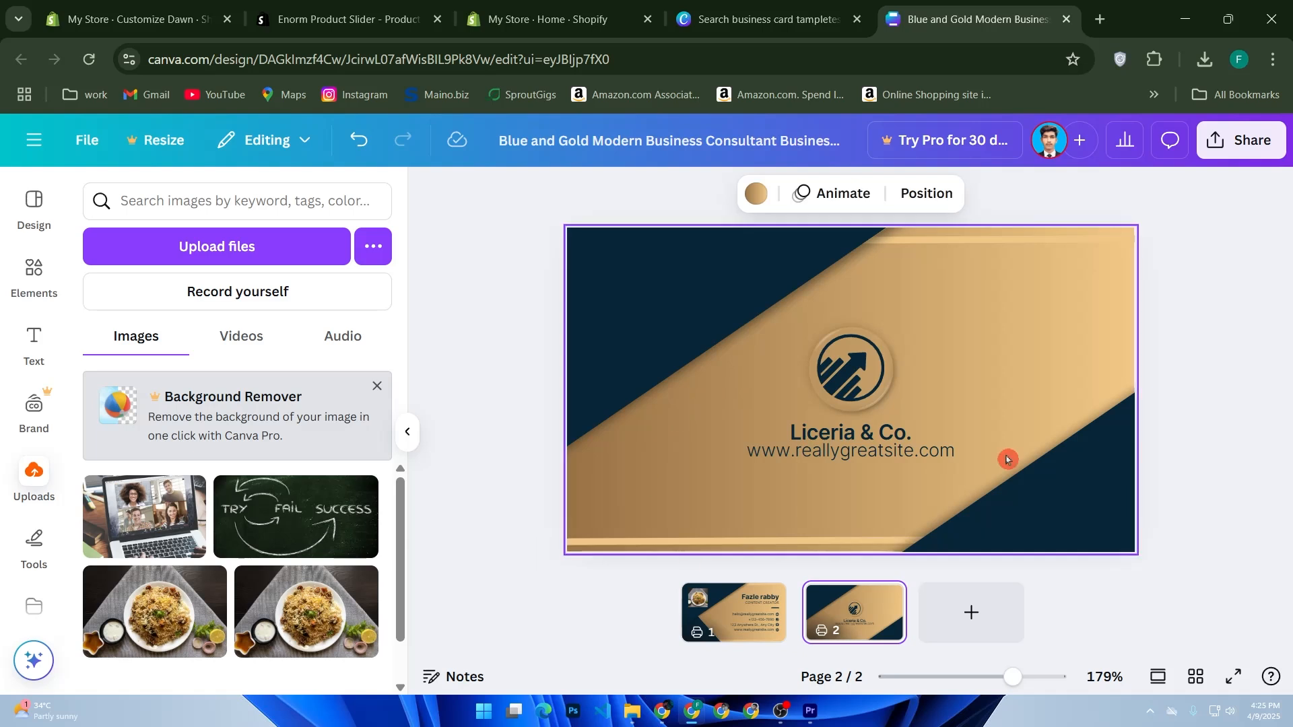
click(1252, 141)
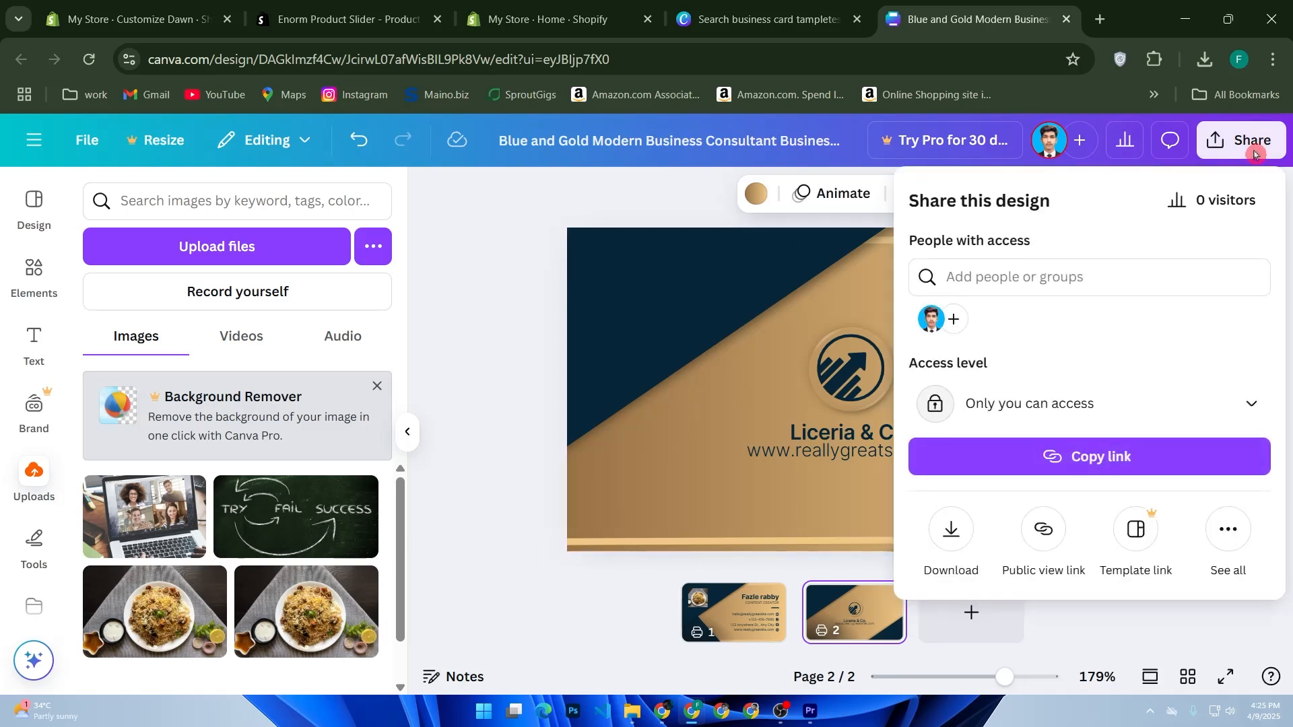
click(949, 528)
click(1045, 284)
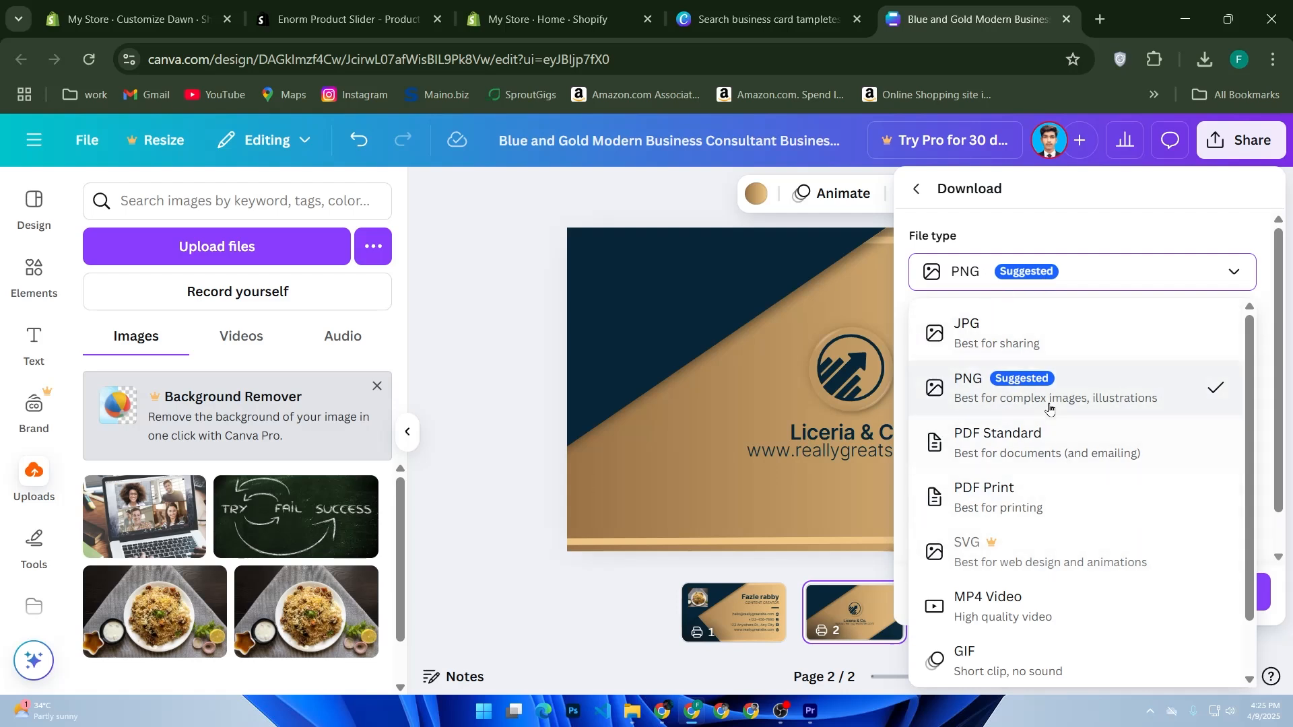
click(1018, 382)
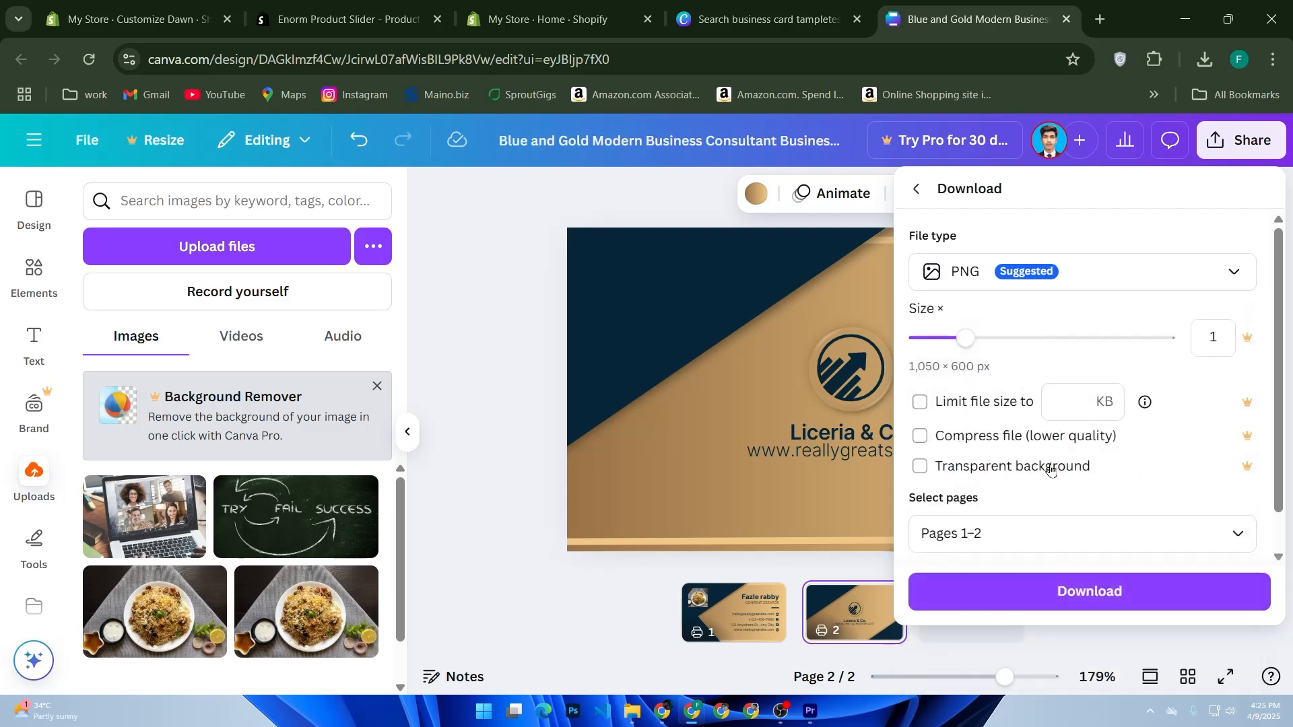
Step: Switch the download file type to JPG, look through the other available formats and close the download settings
click(1144, 273)
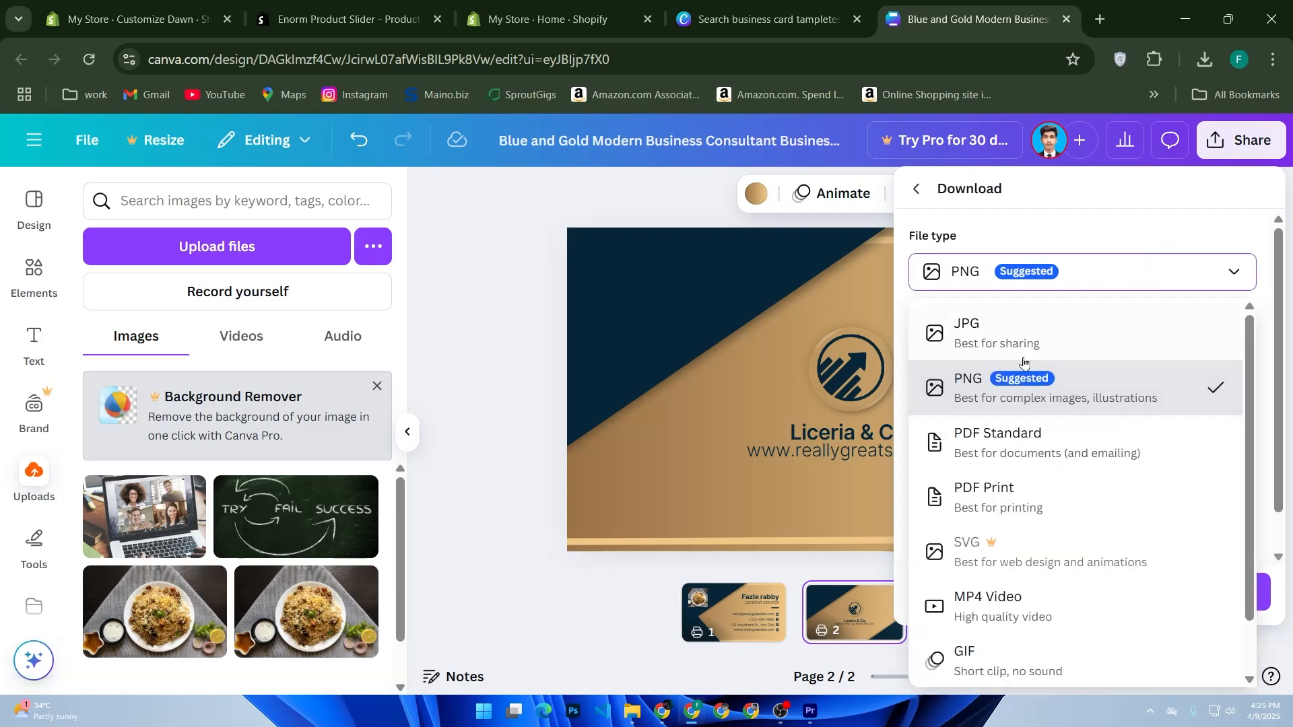
click(1062, 342)
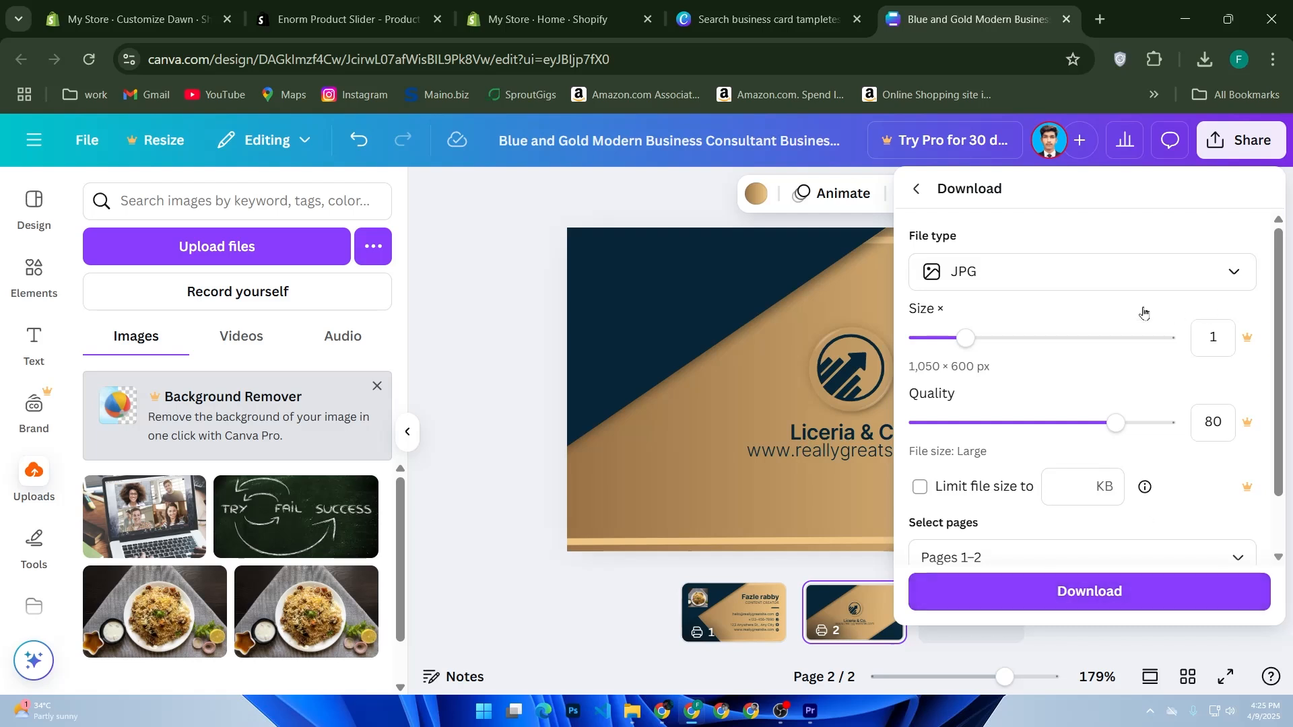
click(1129, 273)
scroll(1077, 387, down, 1)
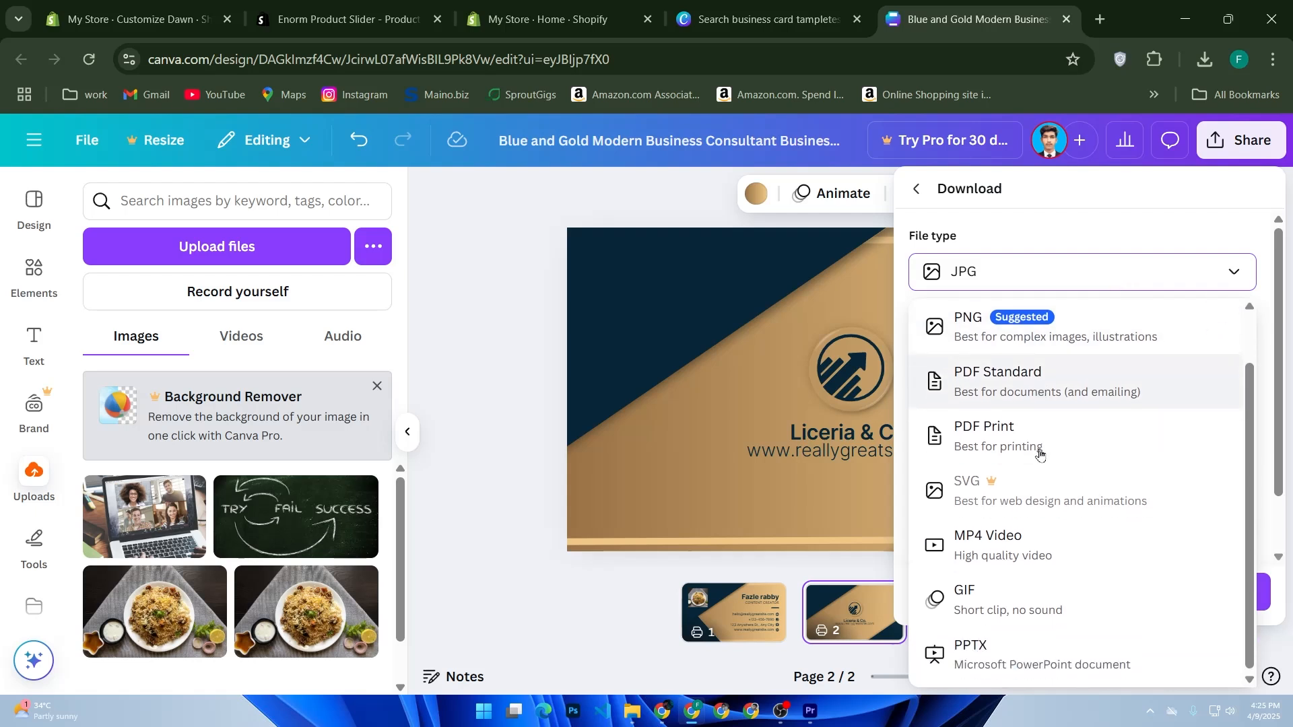
click(842, 594)
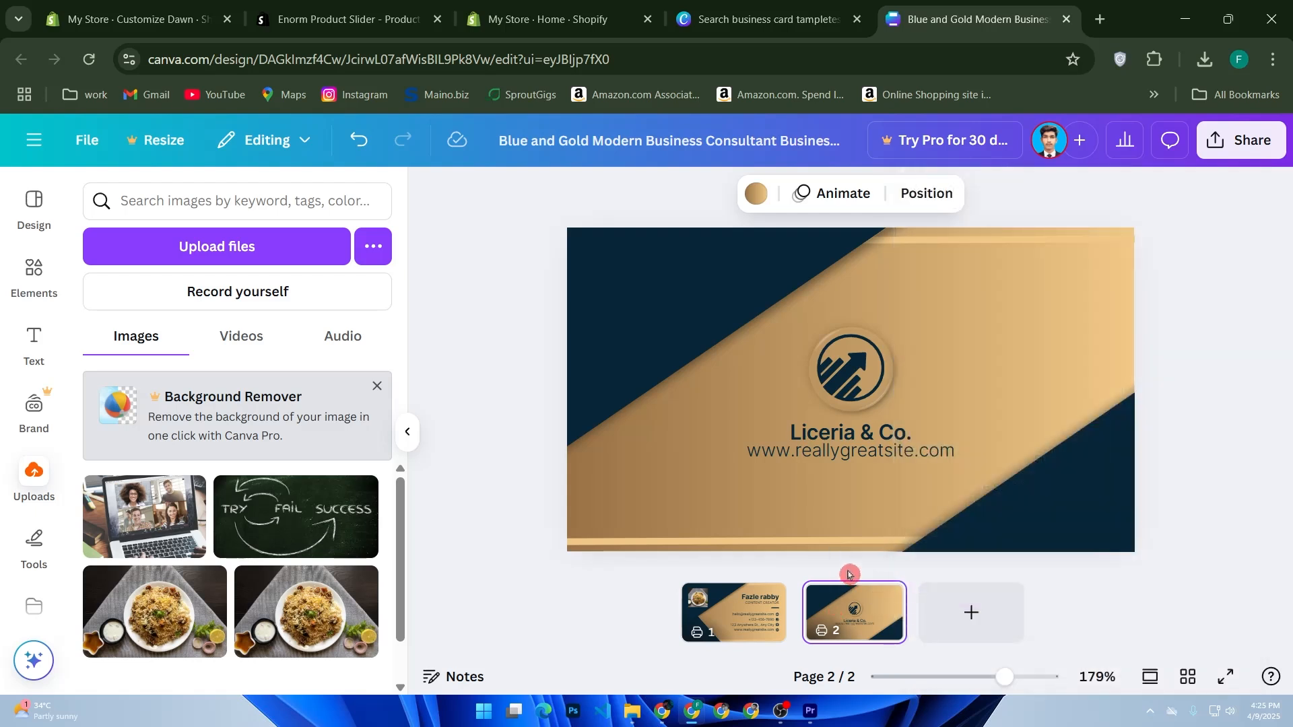